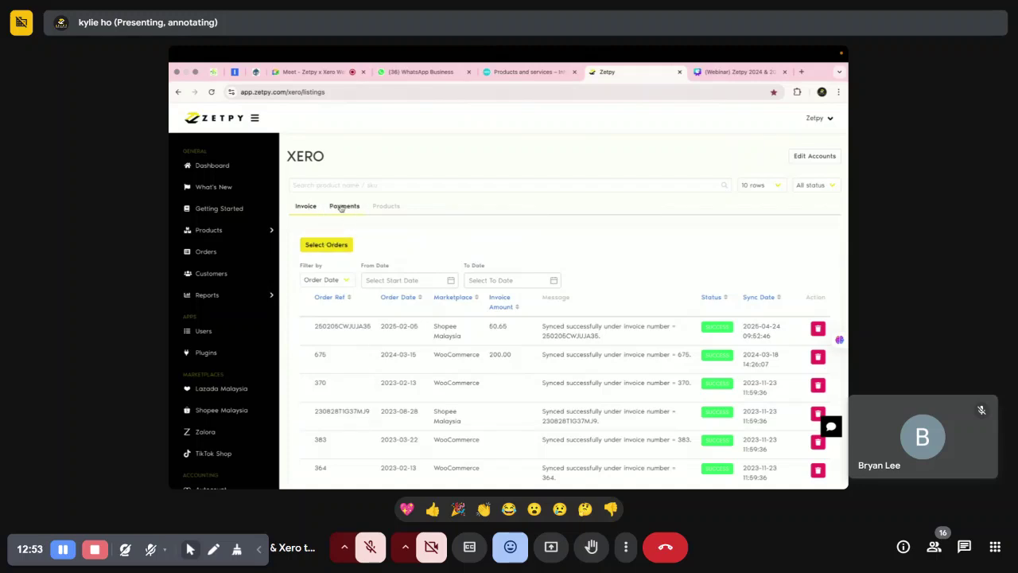
View the Shopee payments awaiting Xero sync, then switch to the synced Products list.
click(347, 209)
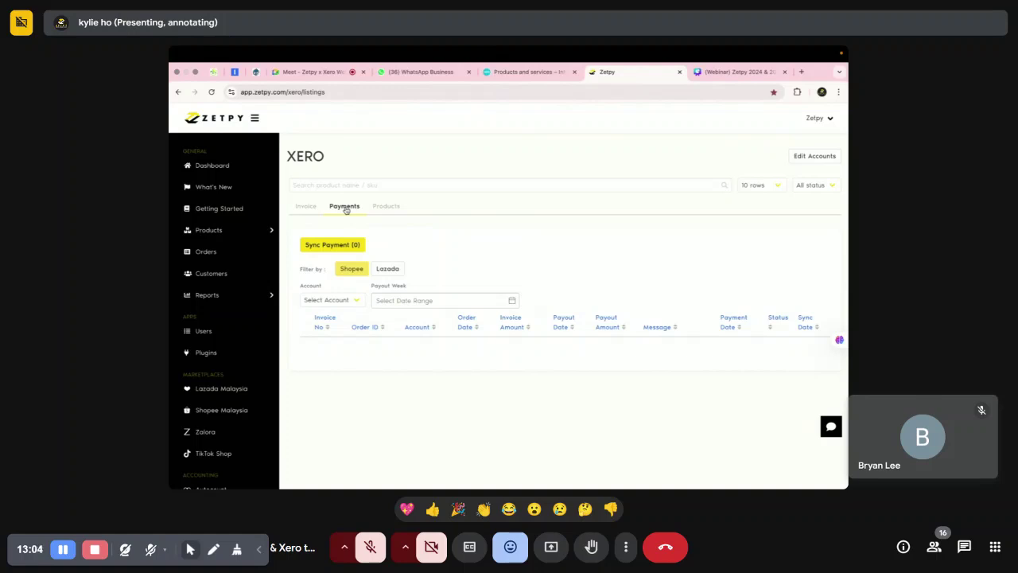
click(387, 205)
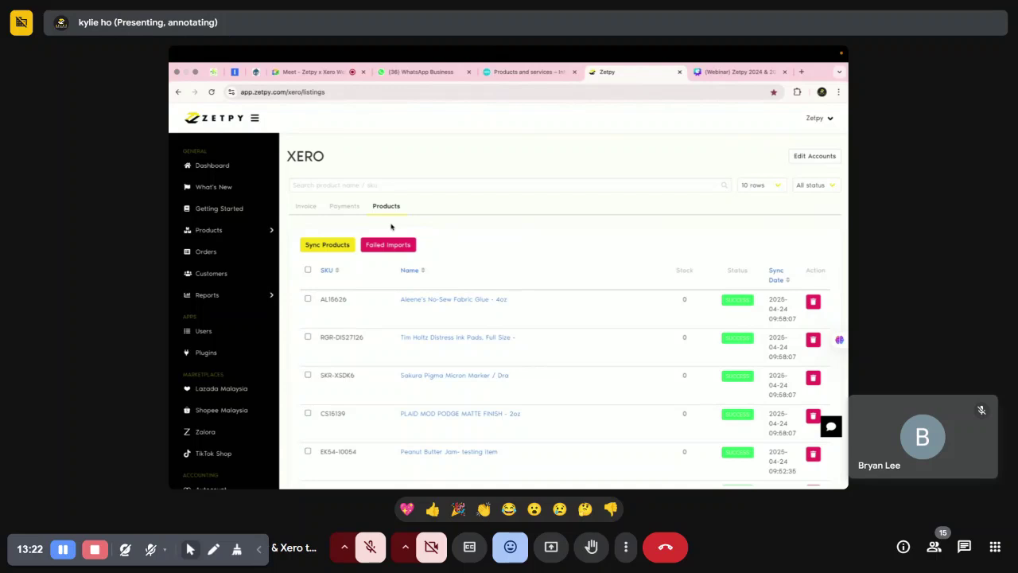
click(526, 72)
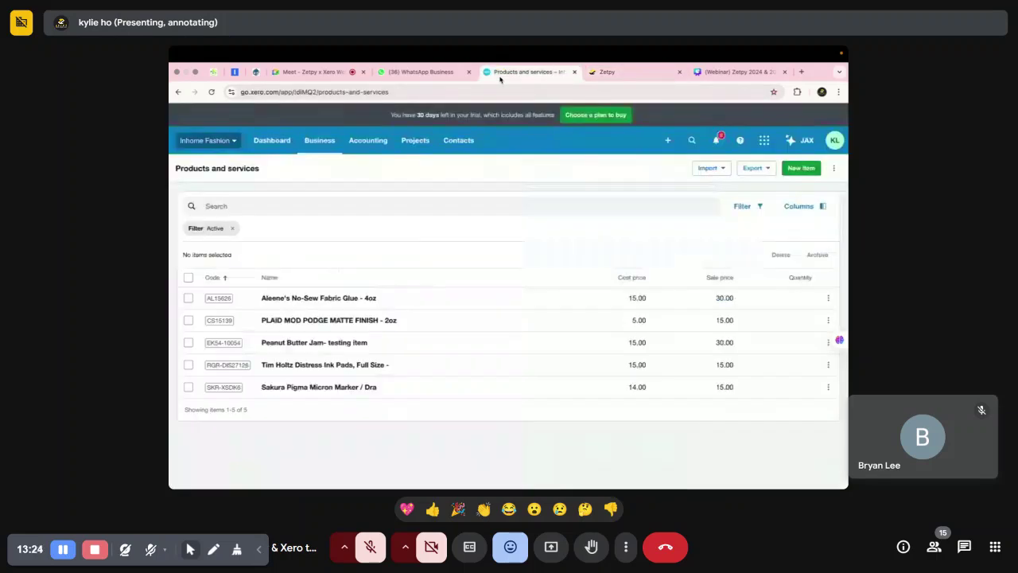
click(320, 140)
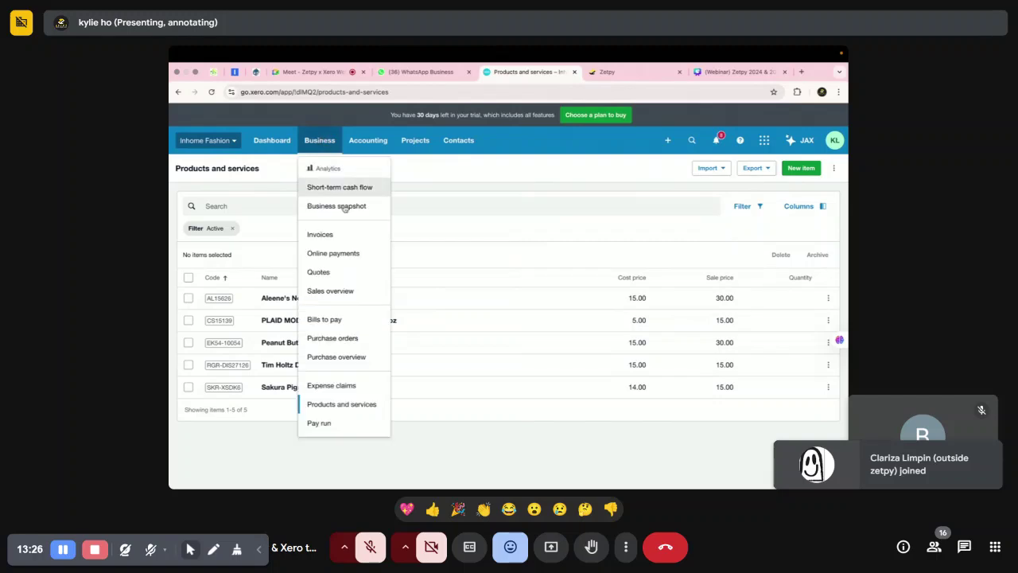
click(341, 404)
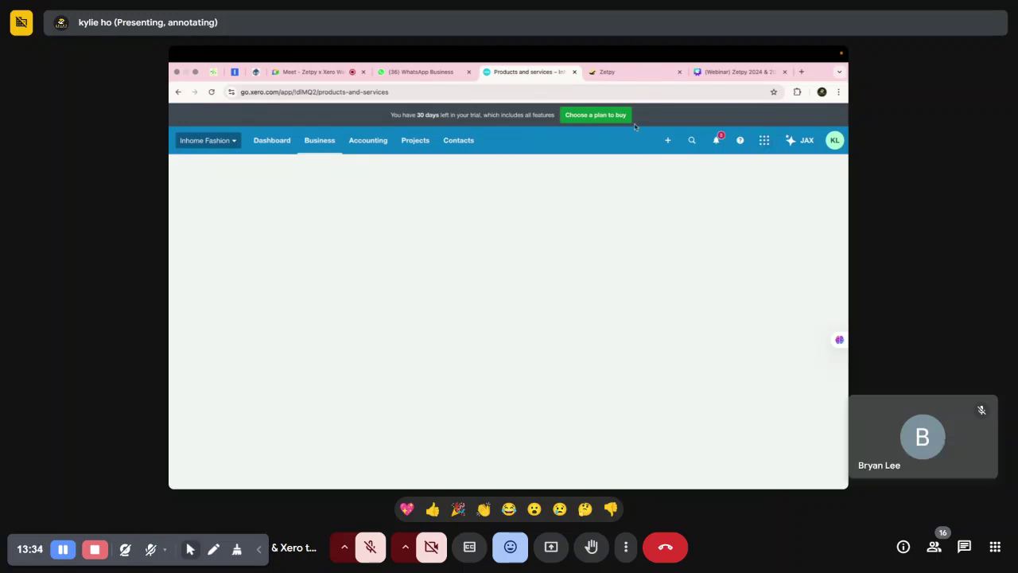
click(632, 72)
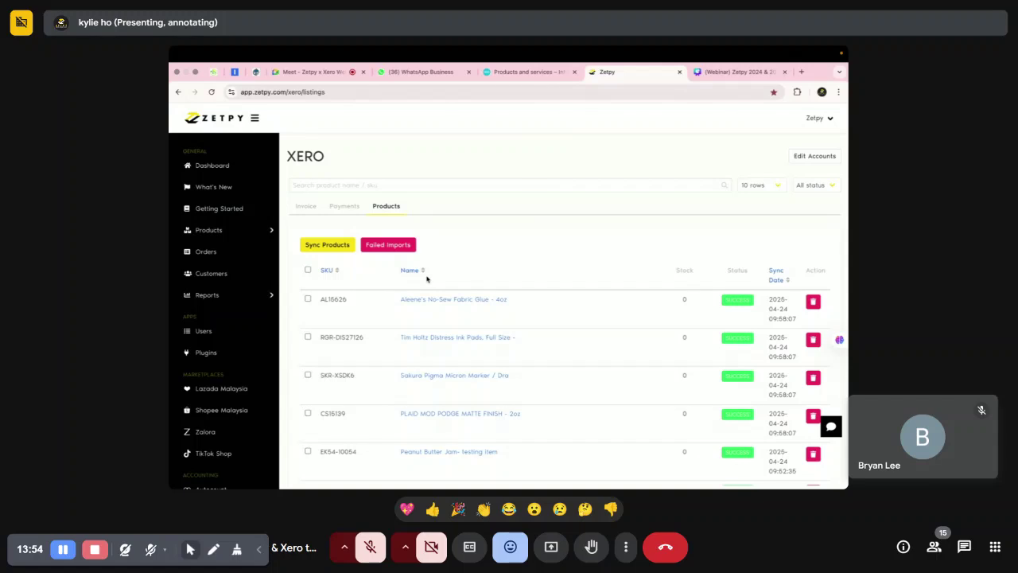
click(813, 162)
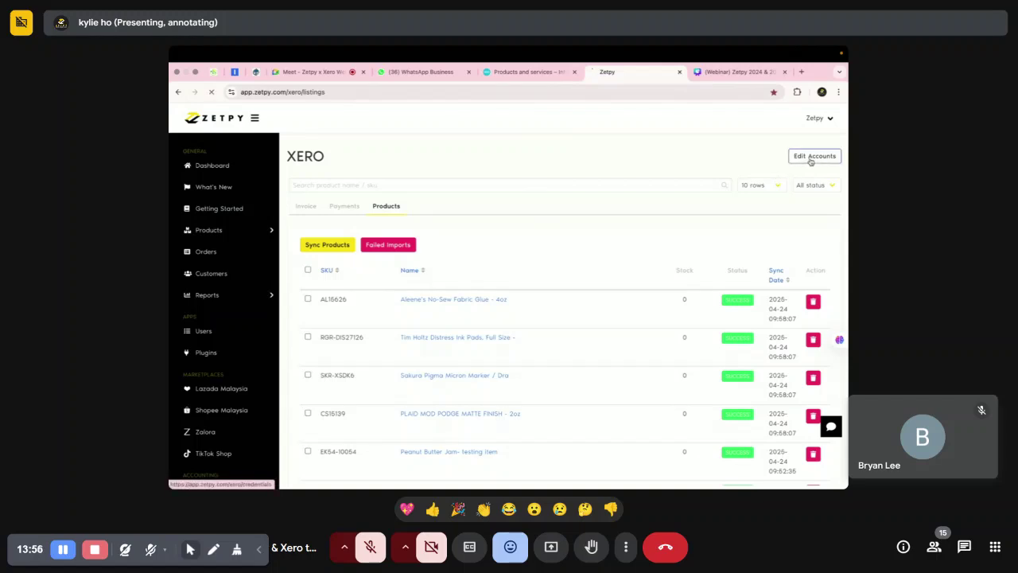
Open Zetpy's Xero Settings with its product options, and admit the waiting participant into Meet.
click(823, 161)
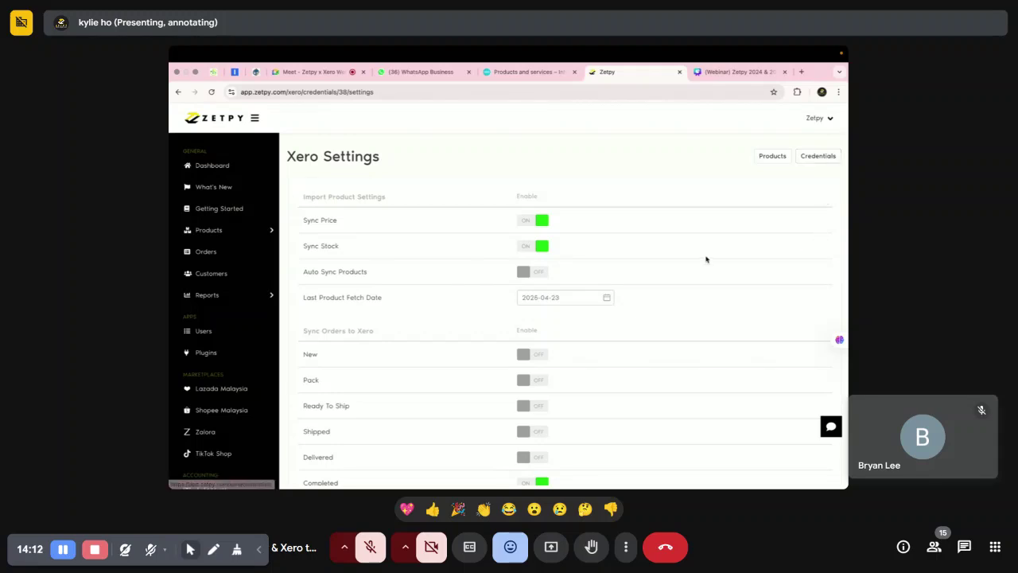
click(209, 230)
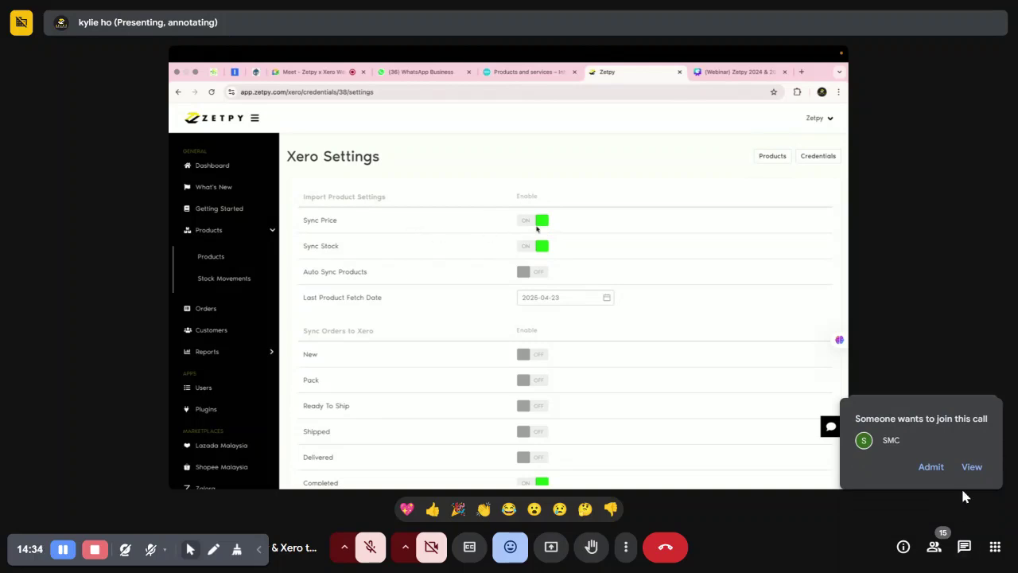
click(926, 471)
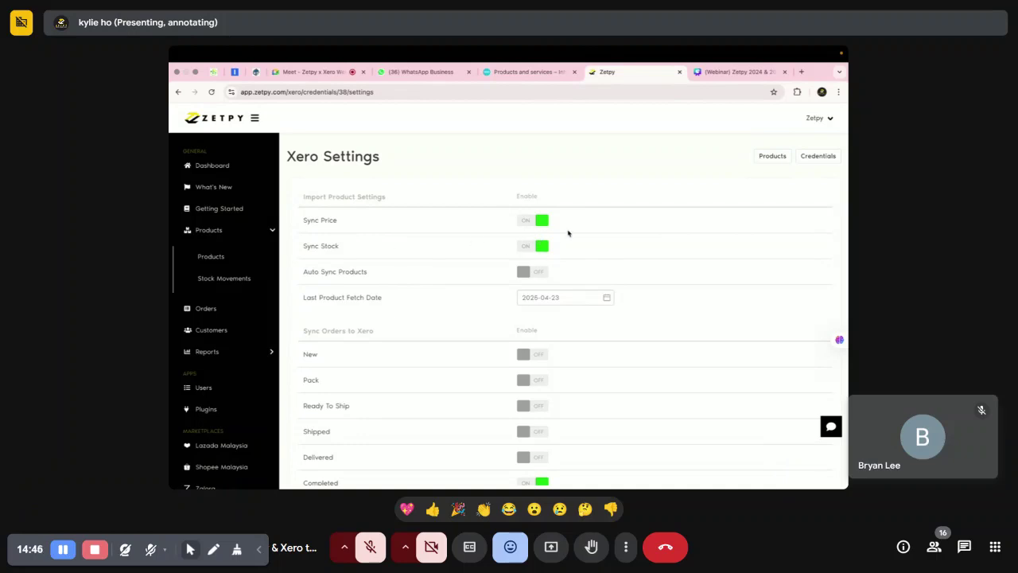
Switch Auto Sync Products on in Xero Settings, briefly checking Xero's products list.
scroll(421, 259, down, 1)
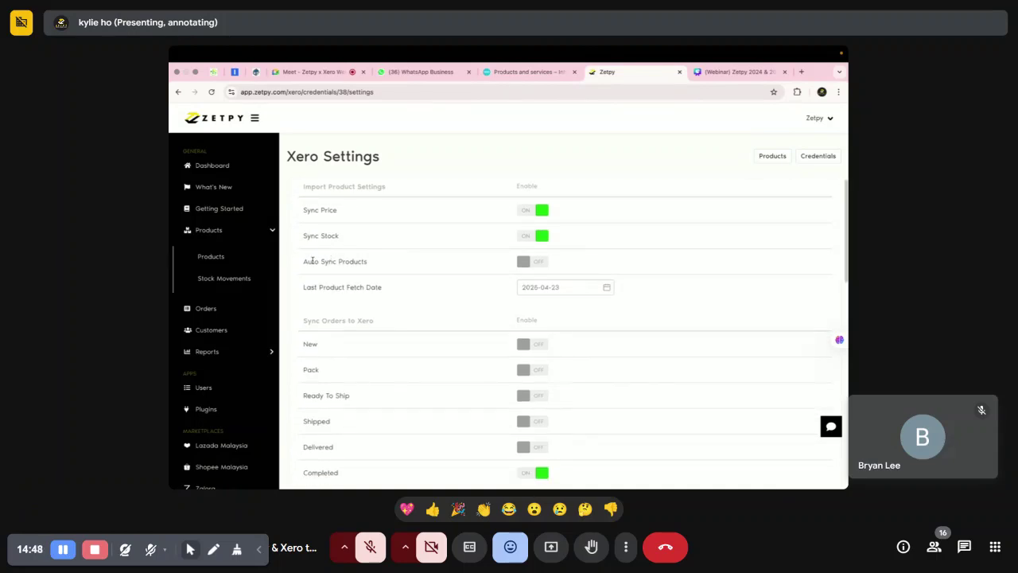
drag(301, 265, 388, 263)
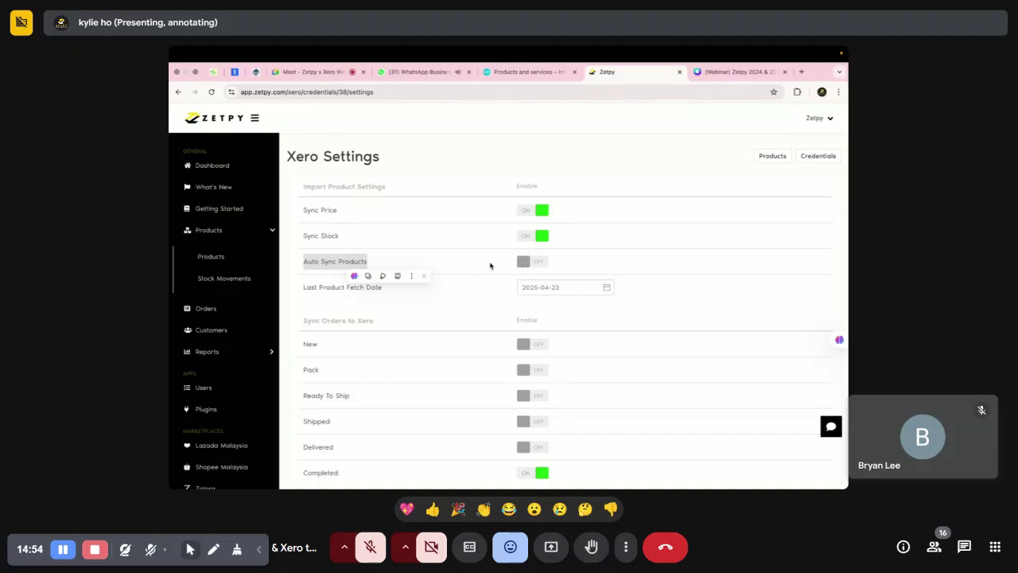
click(524, 260)
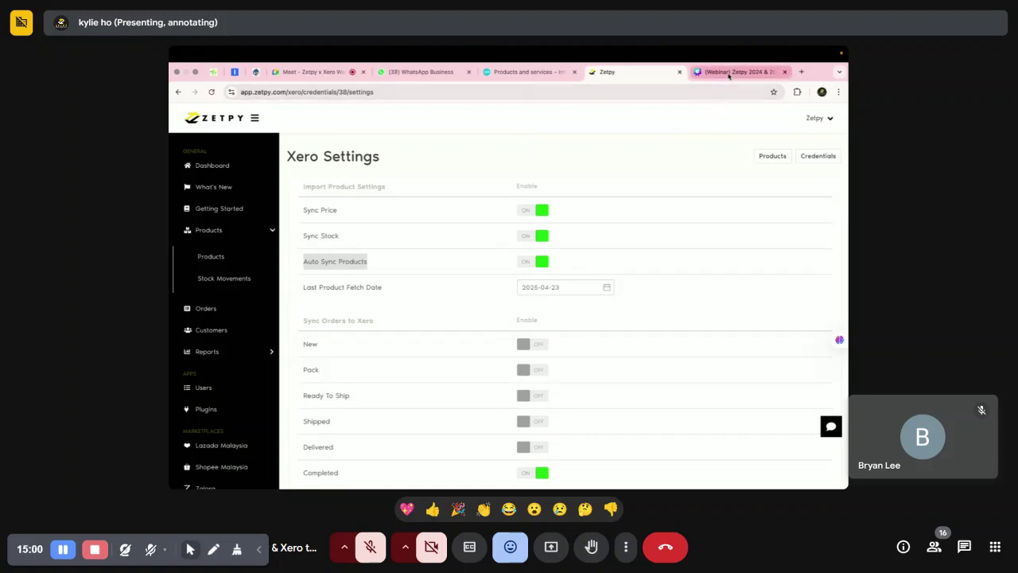
click(527, 72)
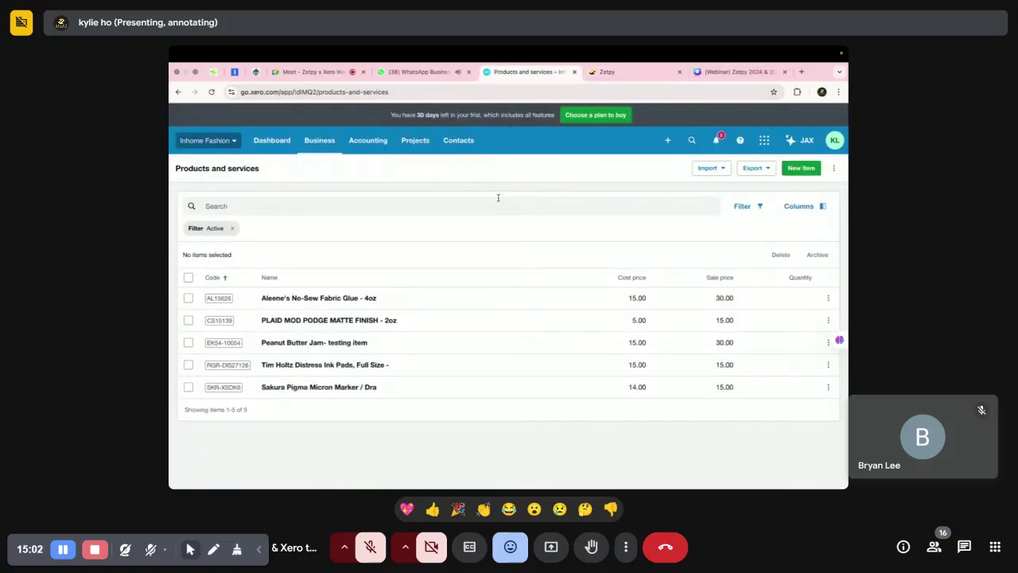
click(625, 72)
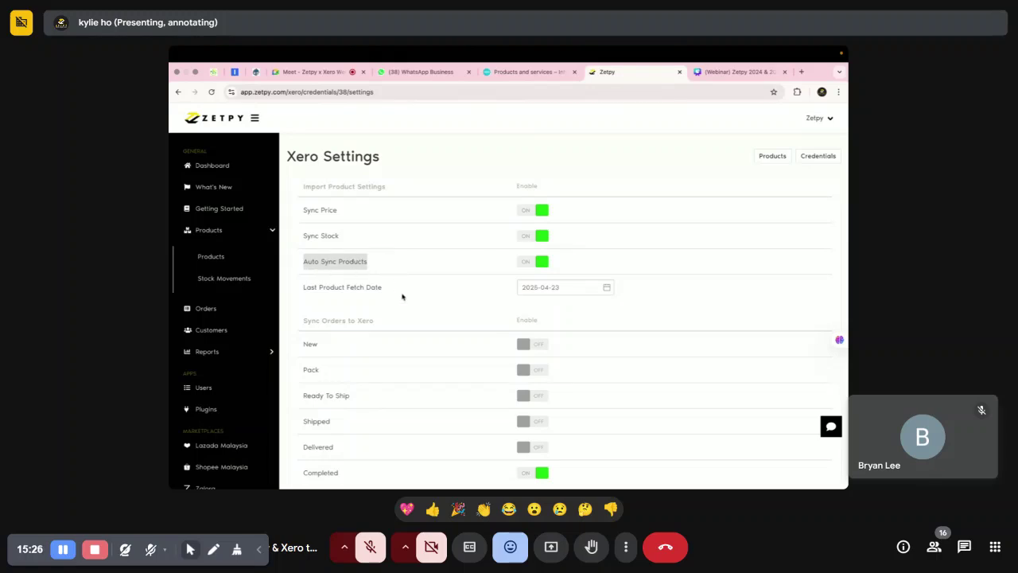
scroll(401, 296, down, 1)
scroll(413, 302, down, 1)
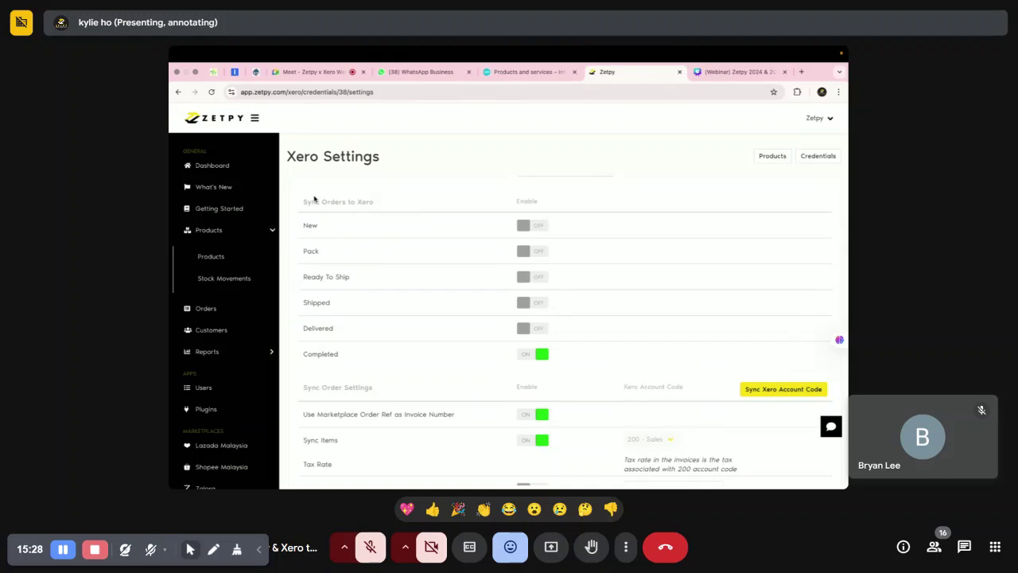
drag(303, 203, 377, 205)
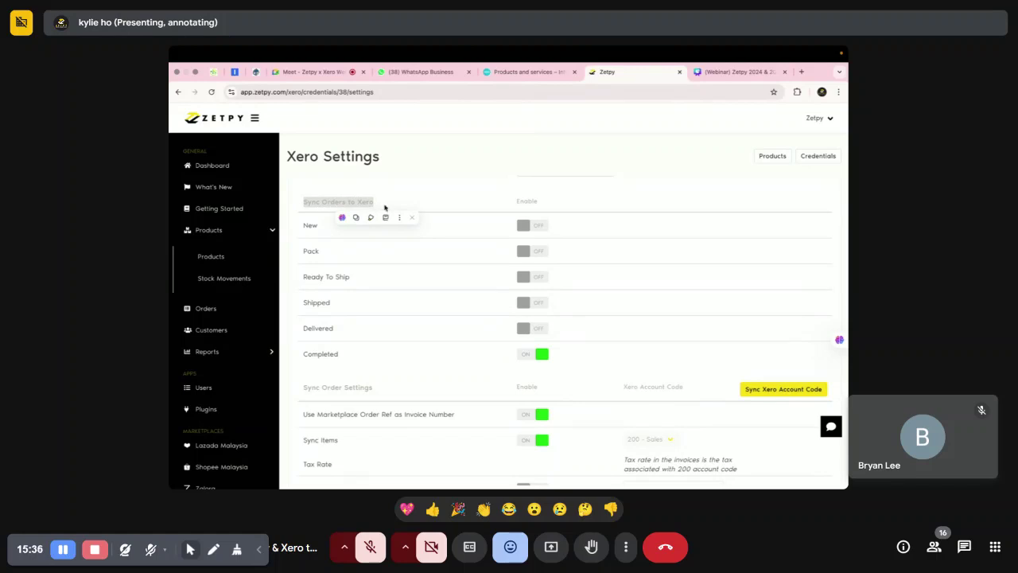
click(388, 281)
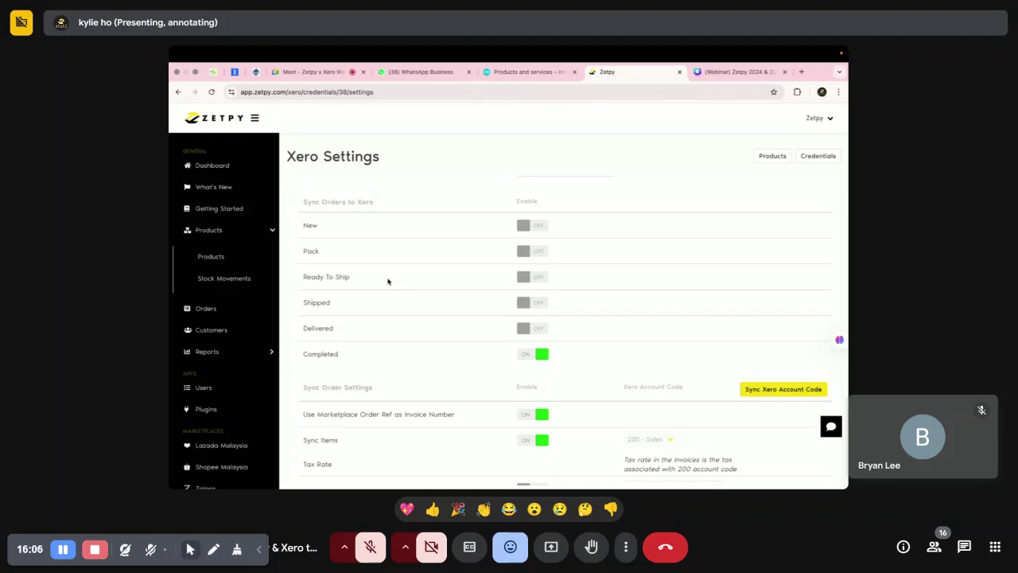
drag(303, 355, 340, 356)
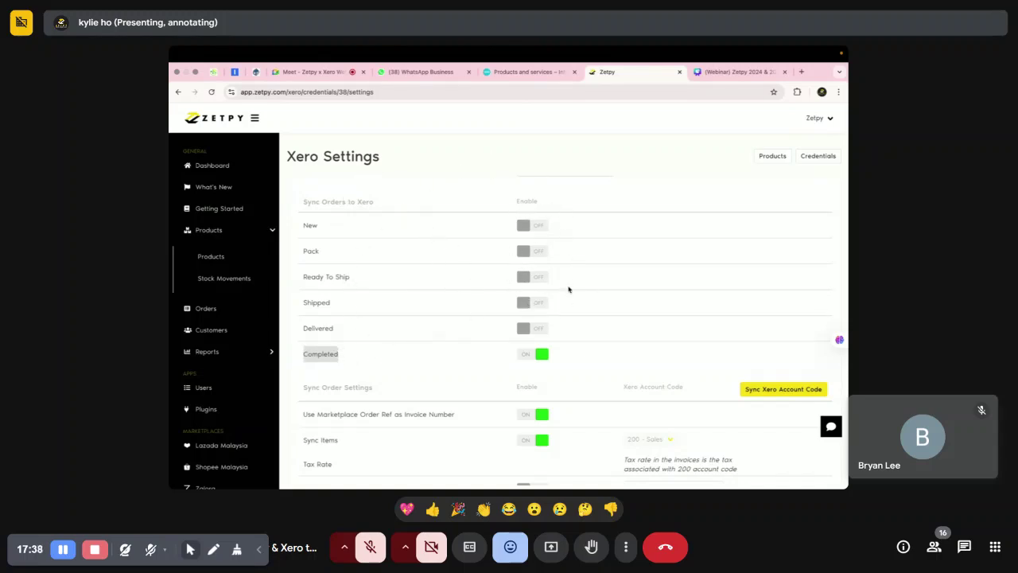
scroll(555, 275, down, 2)
Turn off seller voucher syncing, review the Sync Order Income note, and go back to the Xero listing.
scroll(477, 271, down, 2)
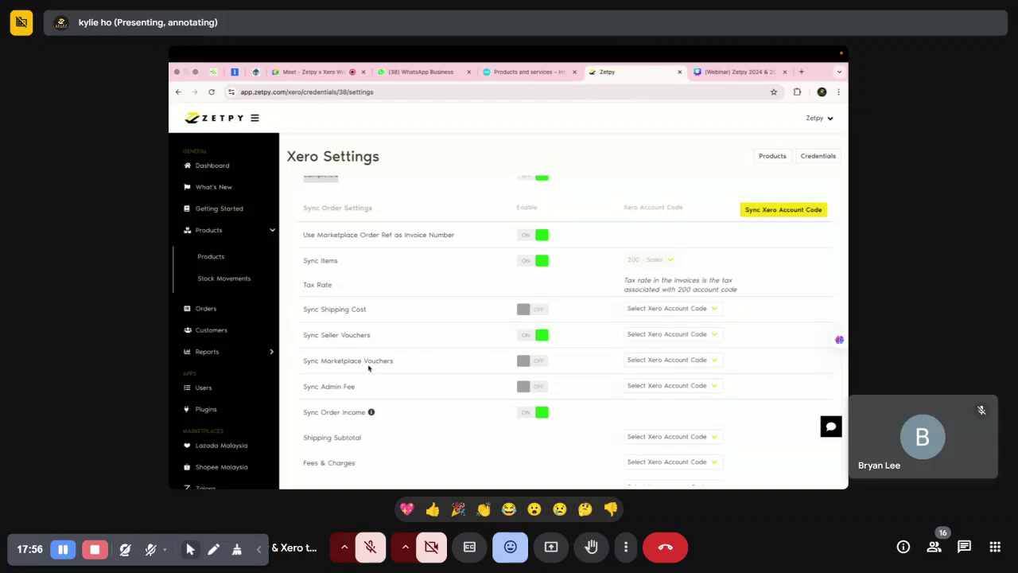
click(529, 335)
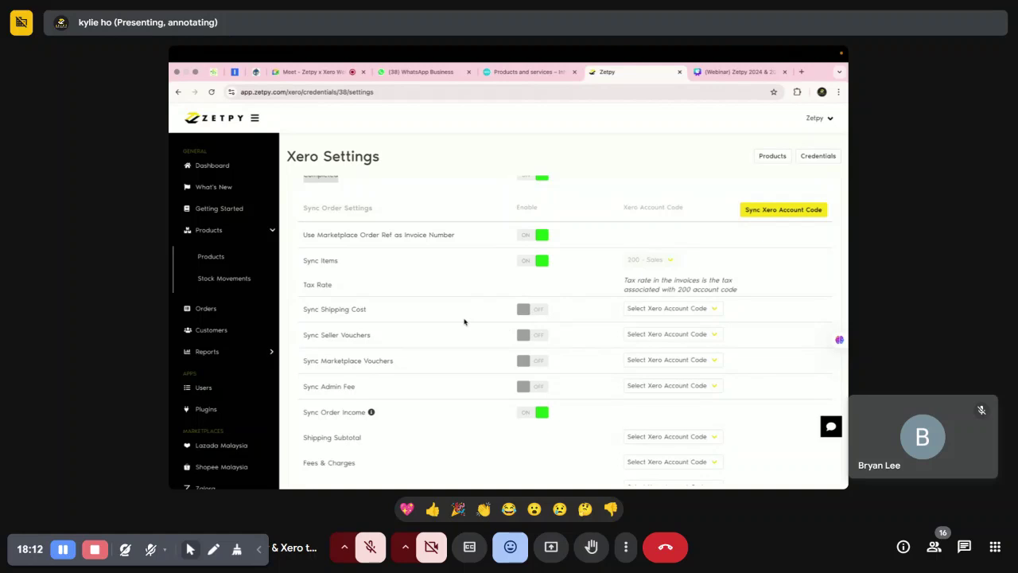
scroll(434, 364, down, 2)
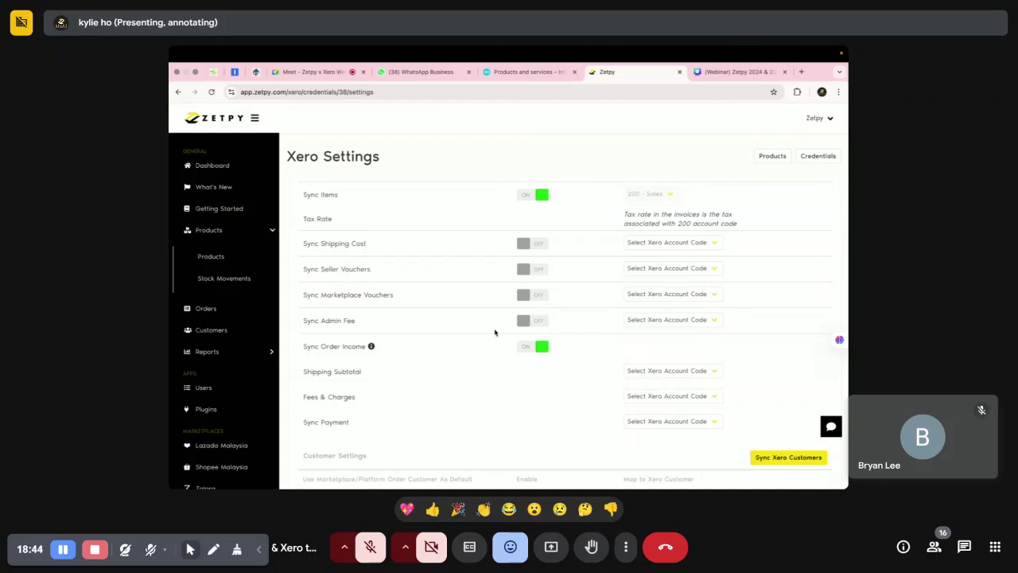
drag(300, 348, 367, 348)
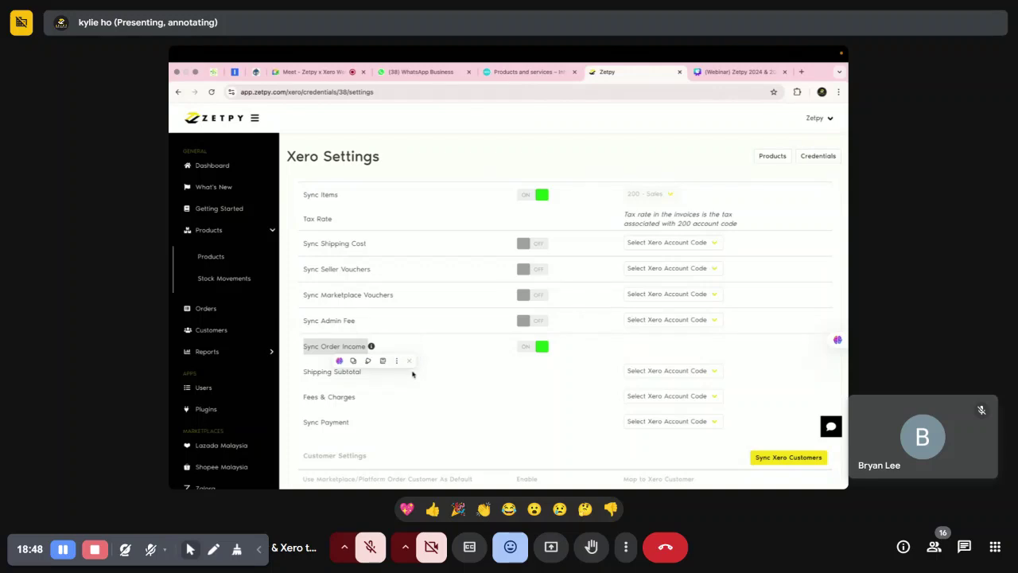
mouse_move(371, 347)
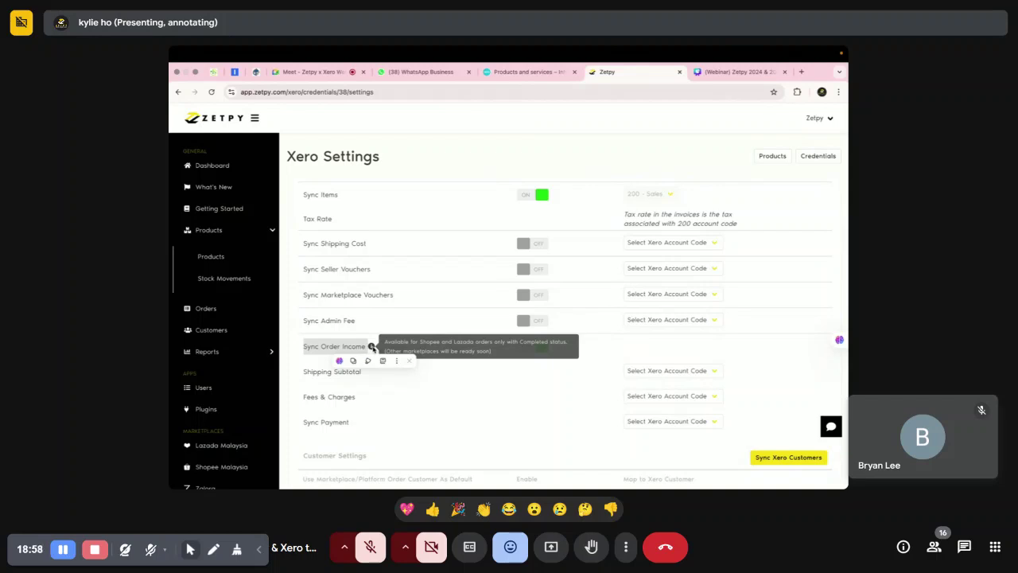
click(420, 375)
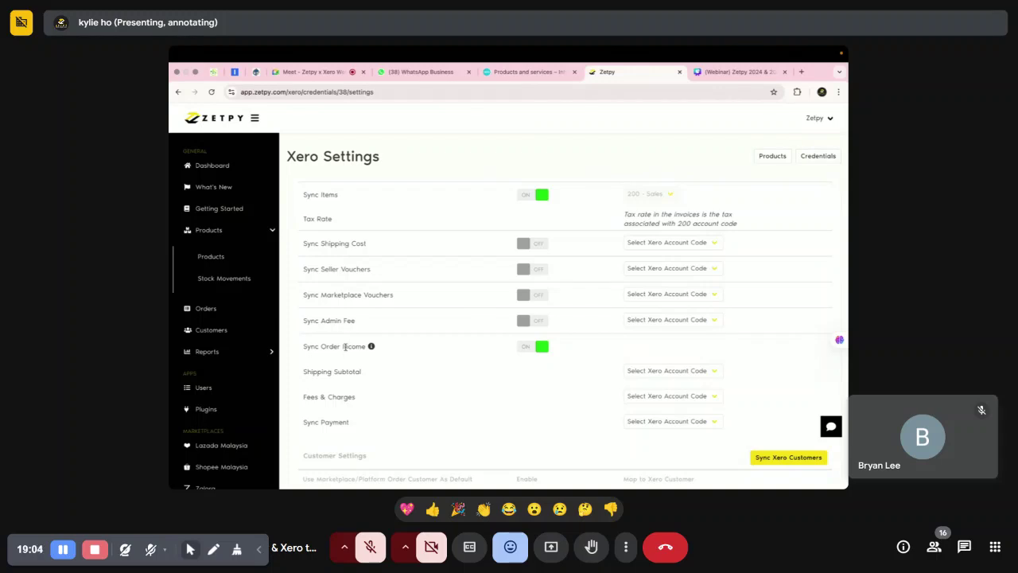
click(179, 93)
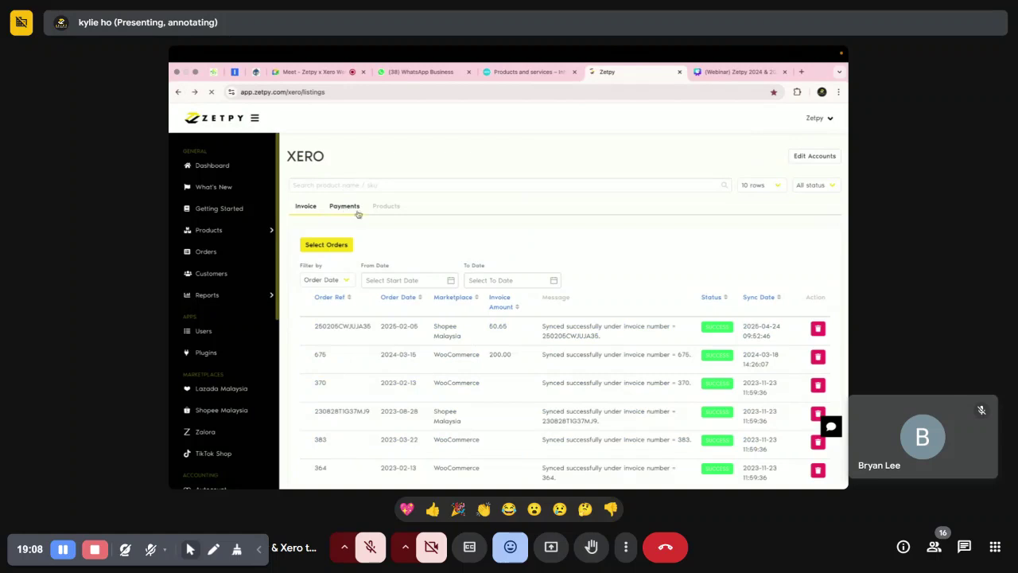
Select all five Shopee Malaysia orders on the Invoice tab and sync them to Xero.
click(347, 210)
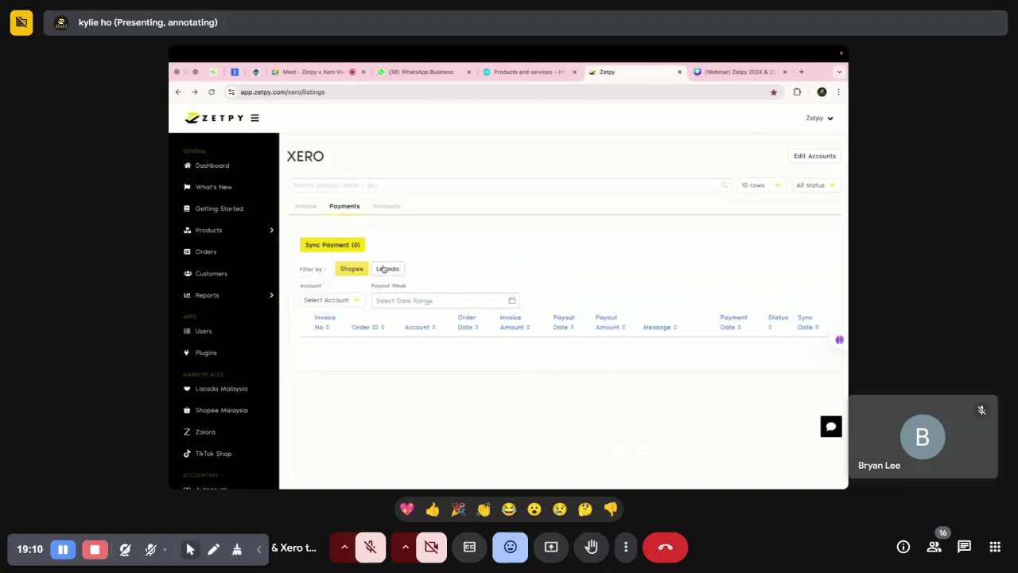
click(304, 208)
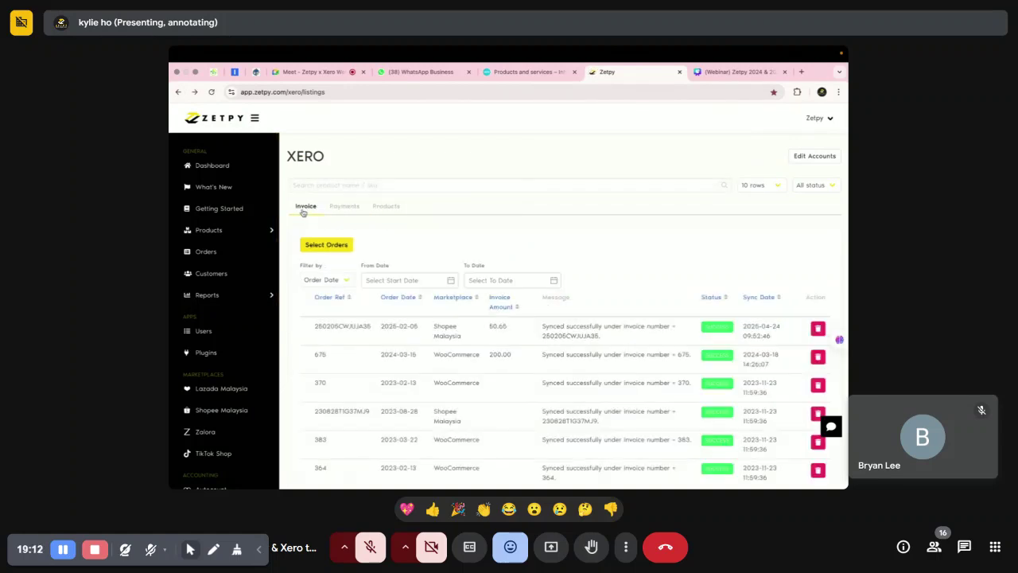
click(334, 245)
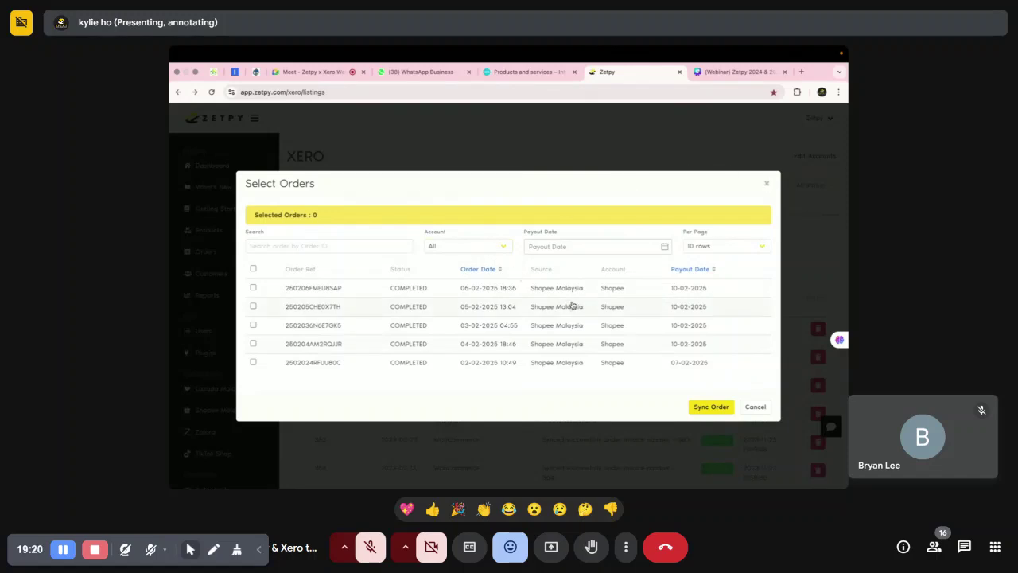
click(766, 184)
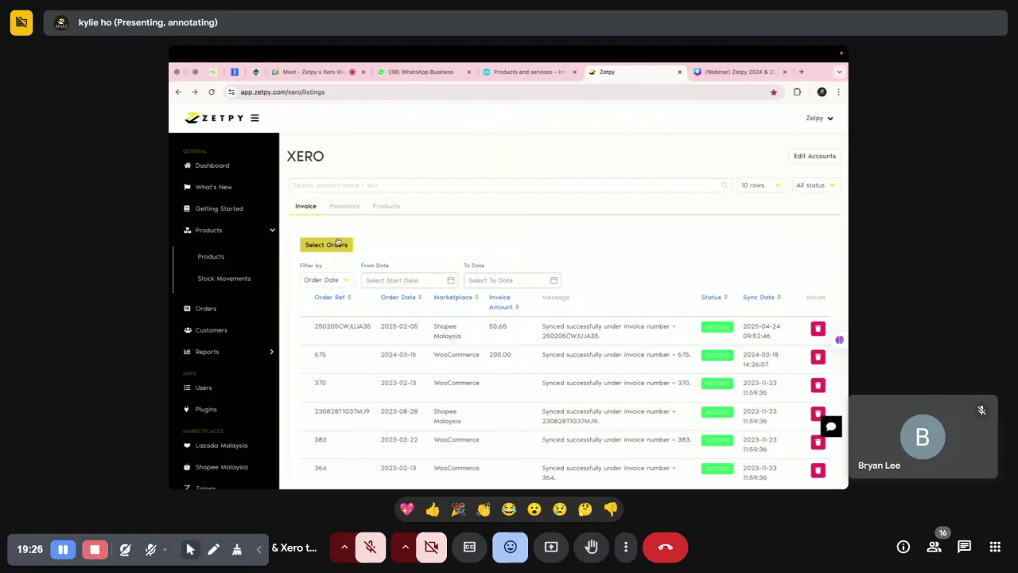
click(324, 246)
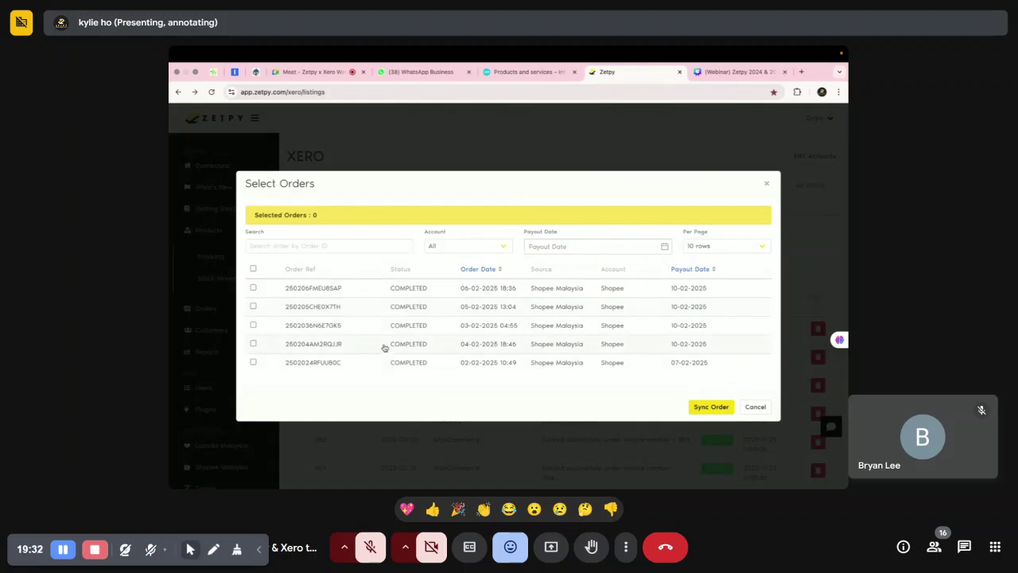
click(253, 269)
click(711, 407)
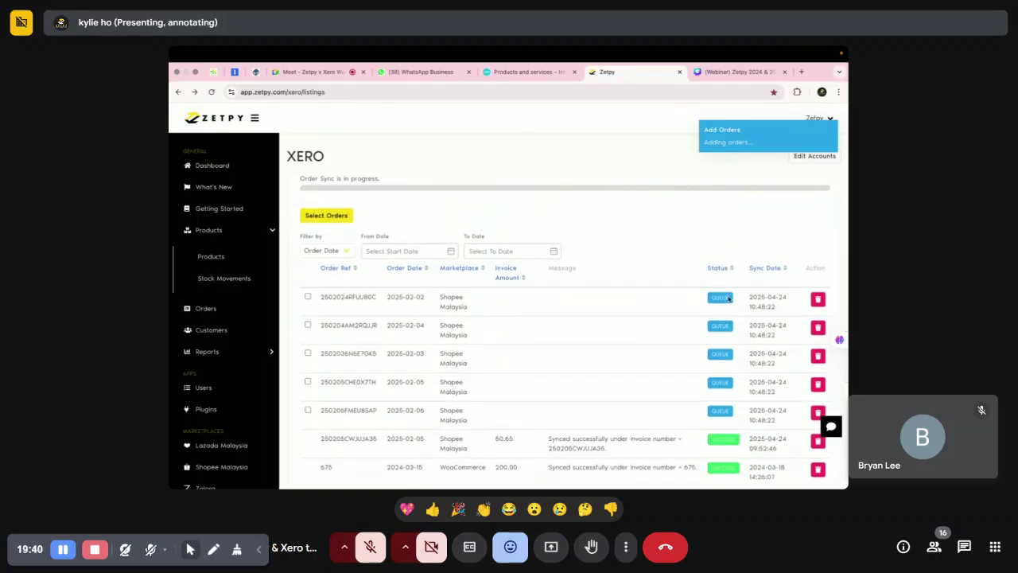
Scroll through the sync results and highlight the failed order's ERROR status.
scroll(674, 334, down, 1)
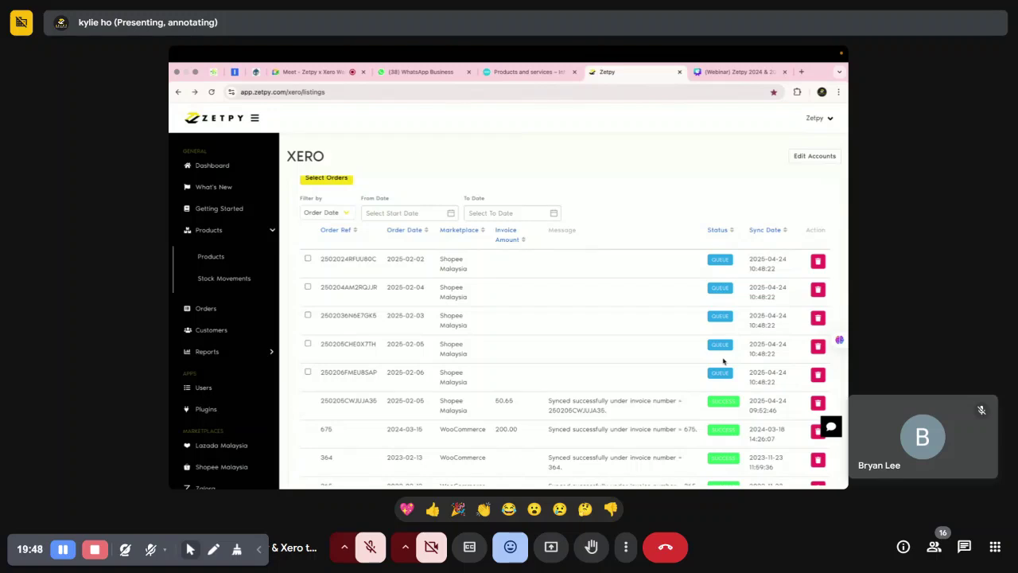
scroll(708, 358, down, 1)
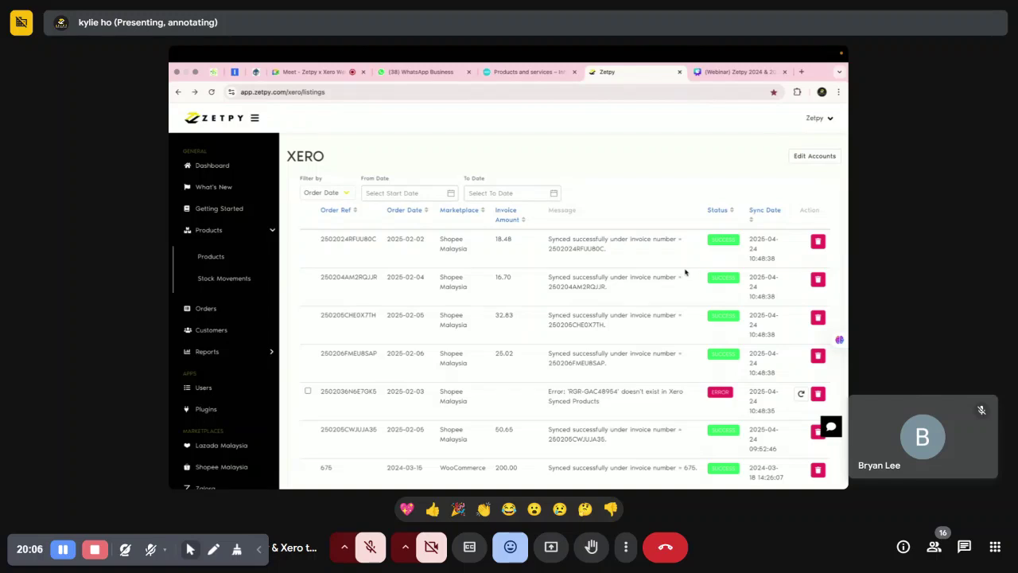
scroll(693, 298, down, 2)
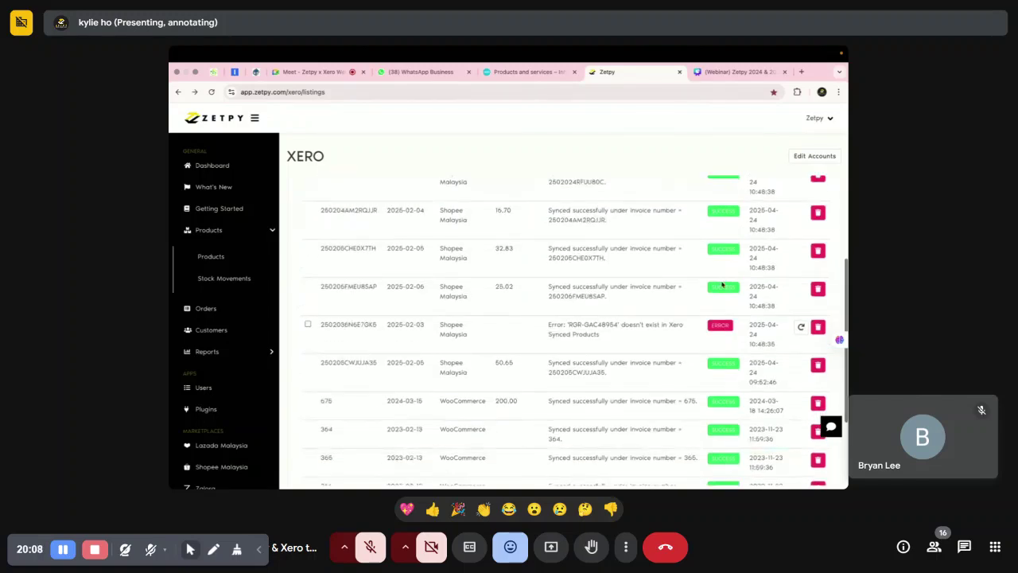
double_click(720, 325)
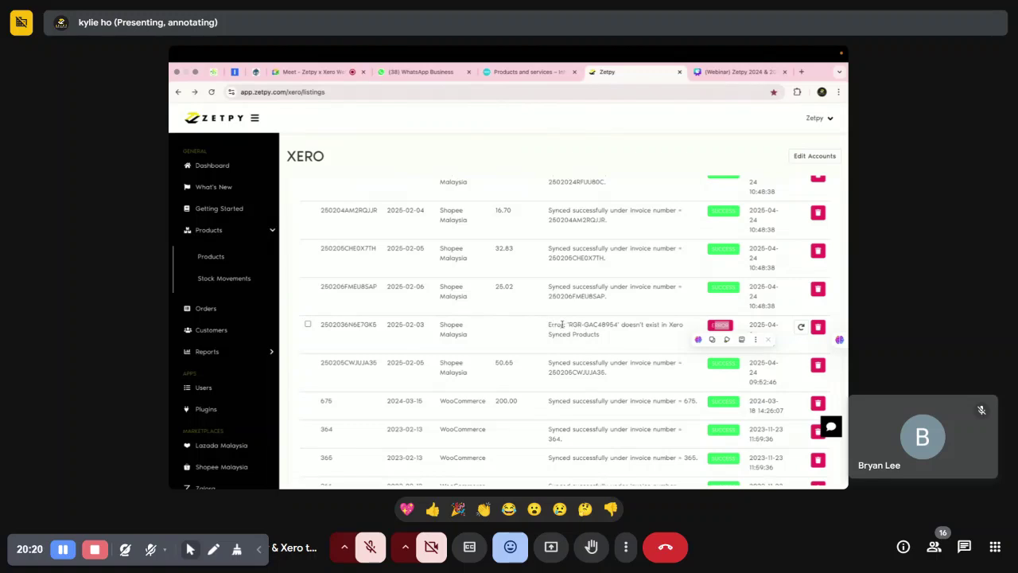
Highlight missing code RGR-GAC48954 in the error and compare against Xero's products and services list.
drag(568, 325, 619, 325)
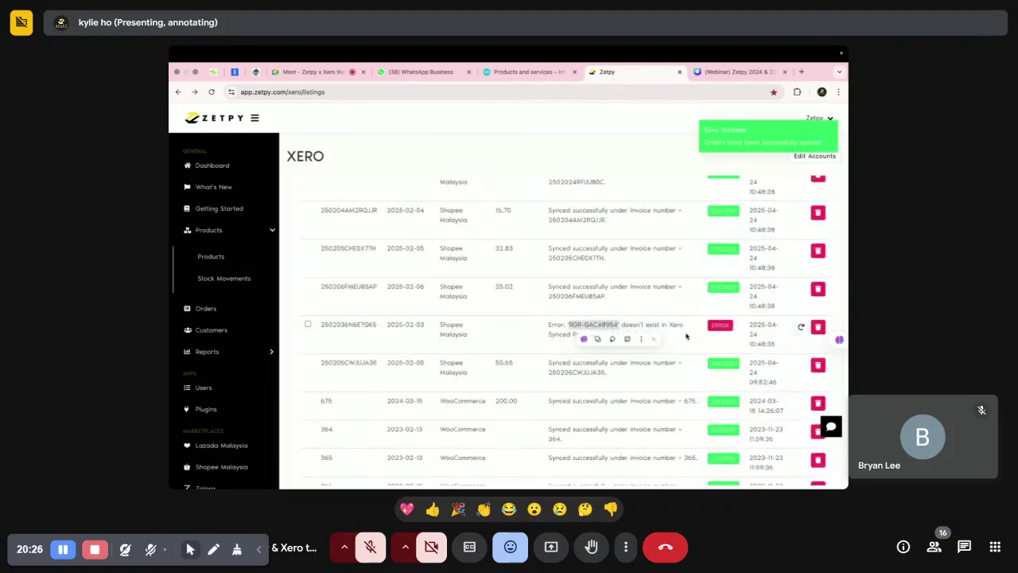
click(651, 328)
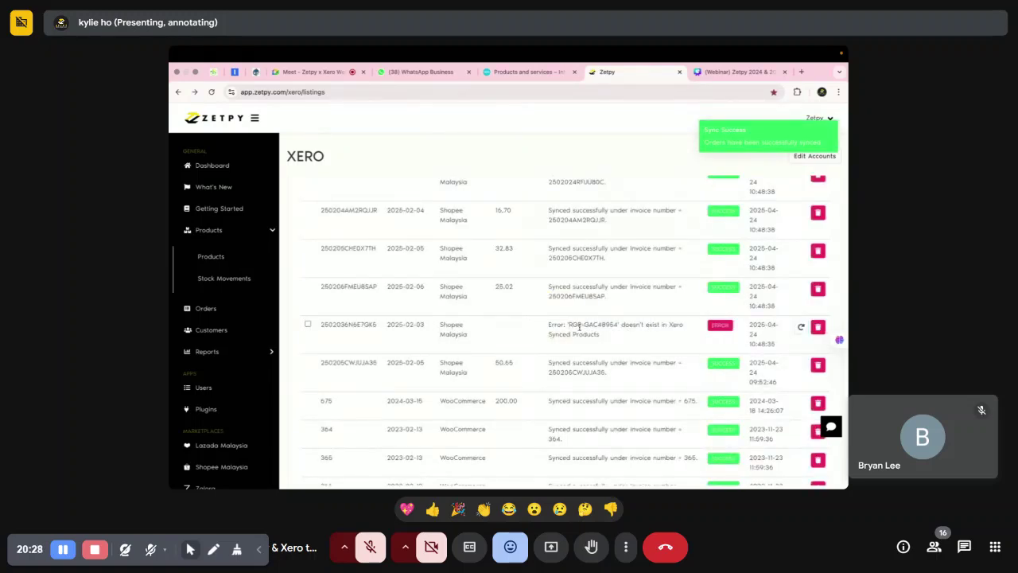
drag(568, 325, 621, 328)
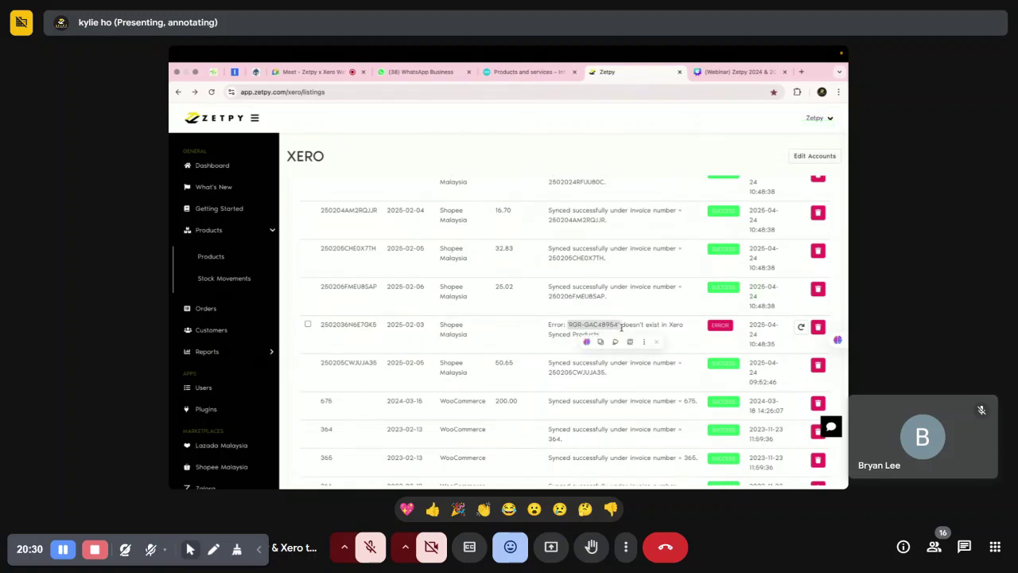
click(518, 72)
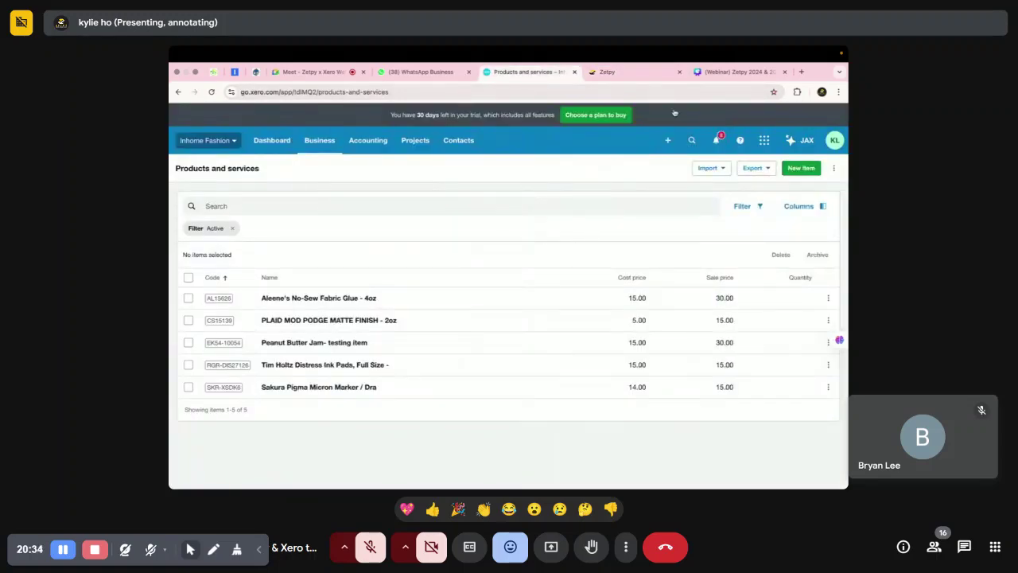
click(616, 71)
click(570, 319)
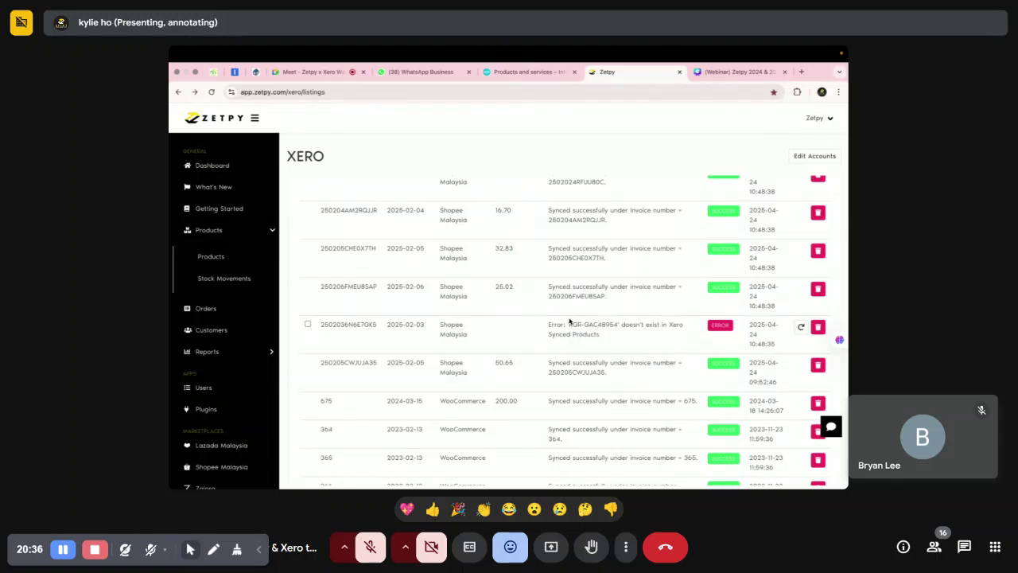
drag(569, 324, 622, 325)
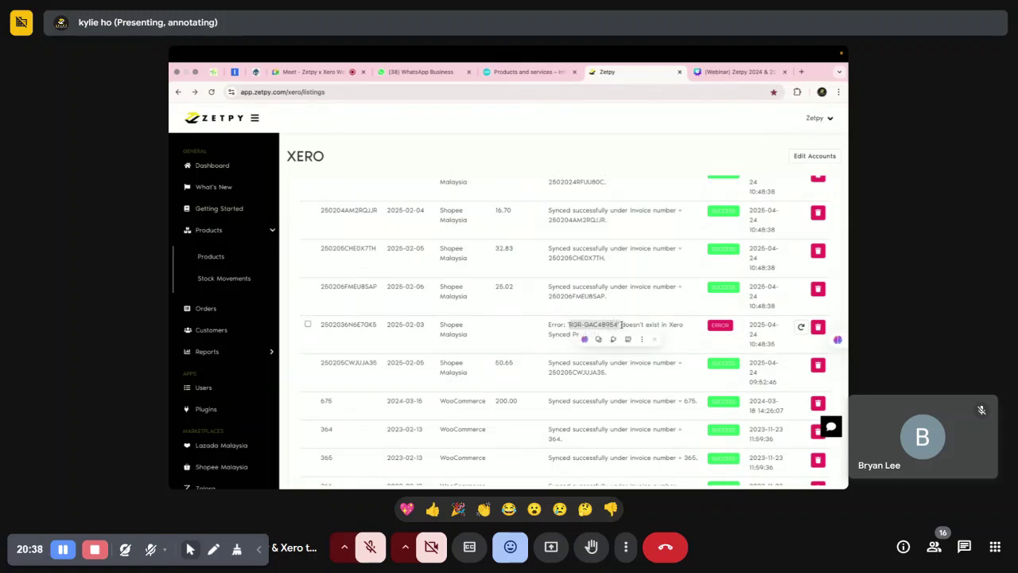
click(527, 72)
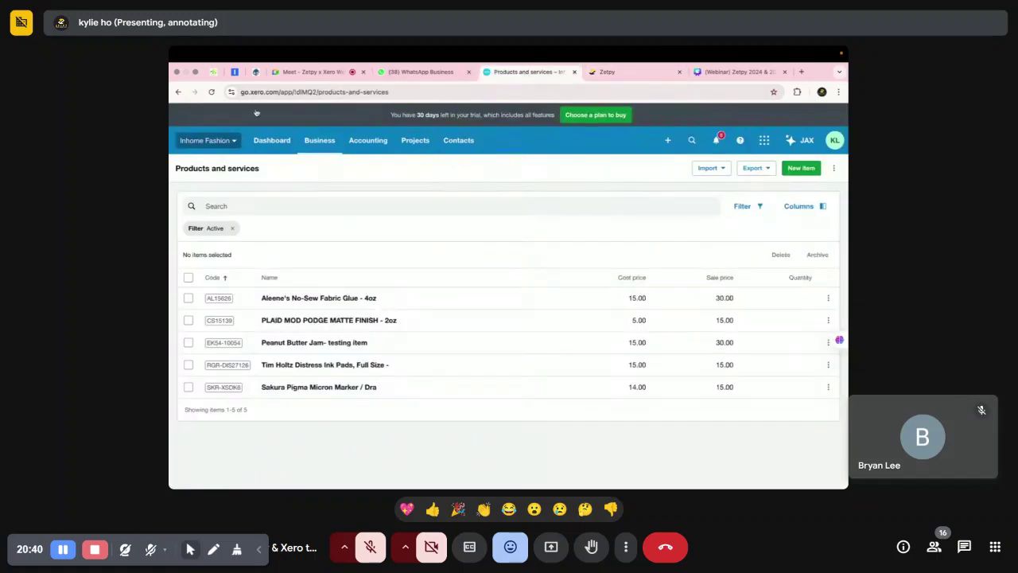
Open and cancel Xero's New item form without saving, then move to the Canva webinar slides.
click(798, 168)
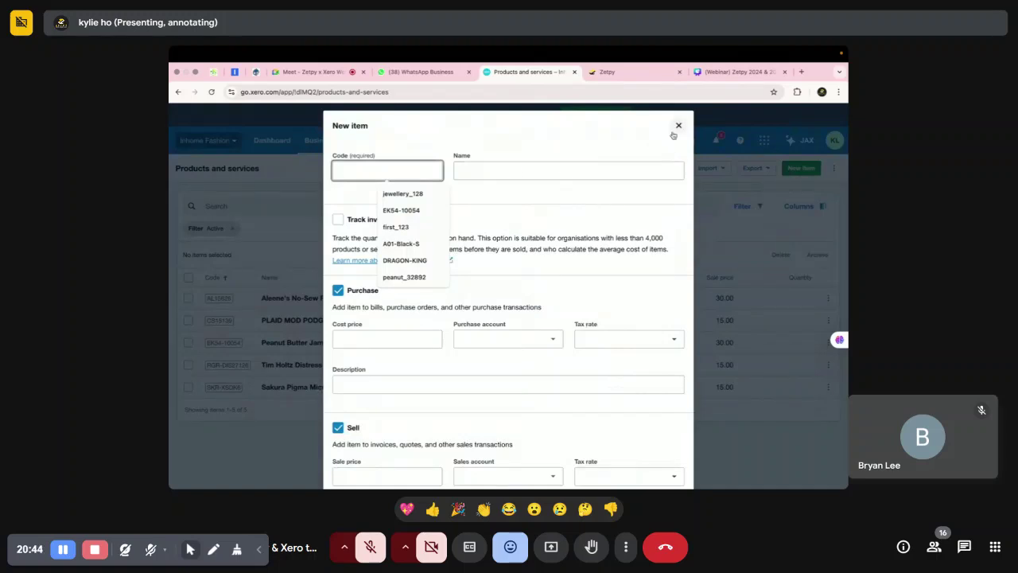
click(679, 125)
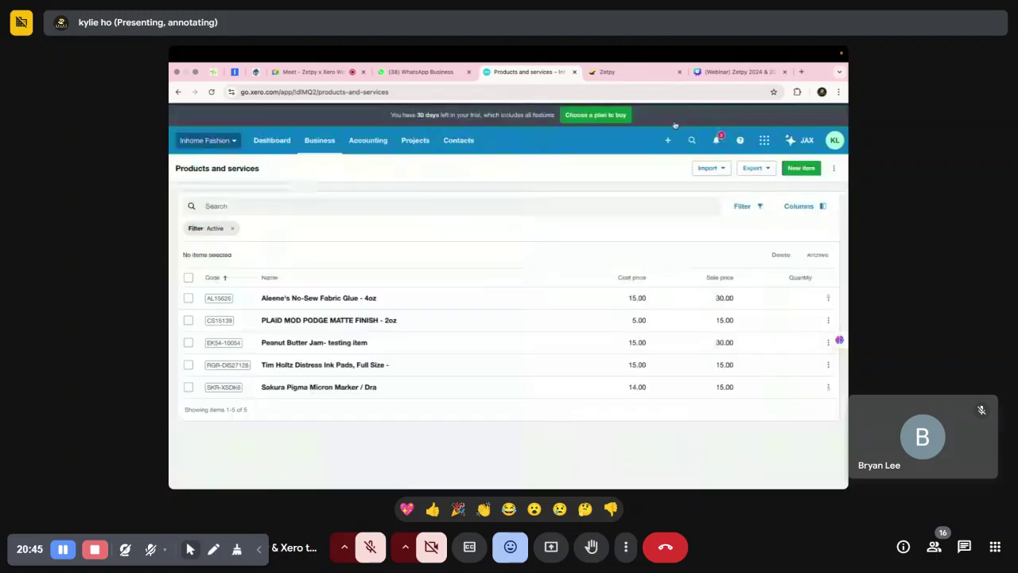
click(736, 72)
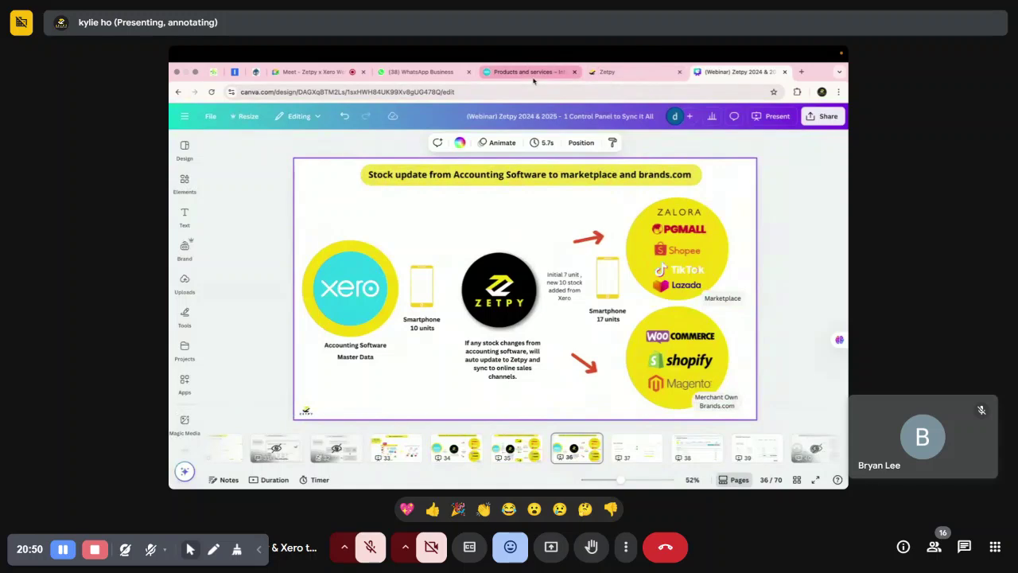
Recheck the top of Zetpy's sync listing, then return to Xero's products and services list.
click(525, 71)
click(607, 71)
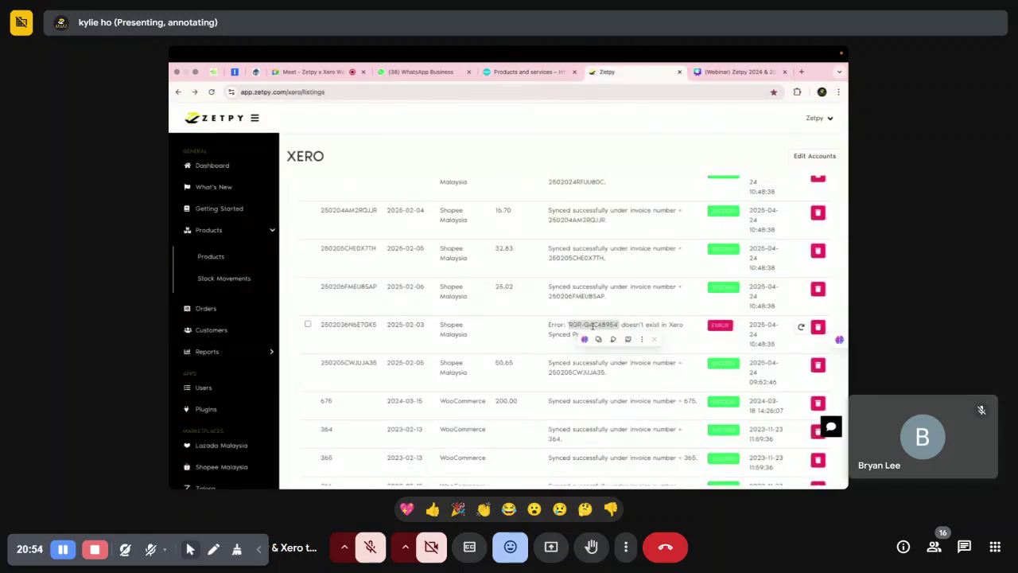
scroll(614, 312, up, 2)
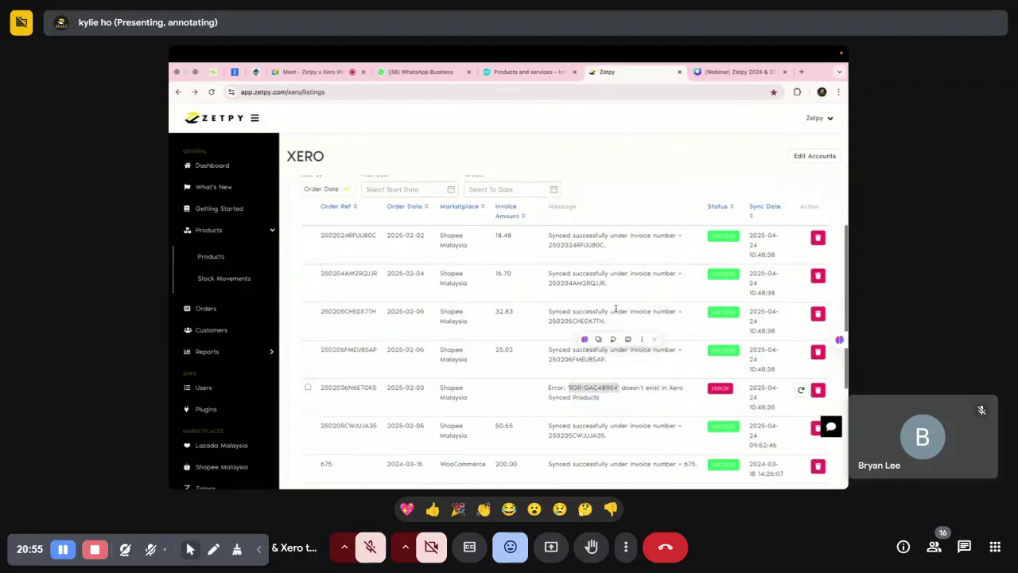
right_click(675, 259)
click(597, 271)
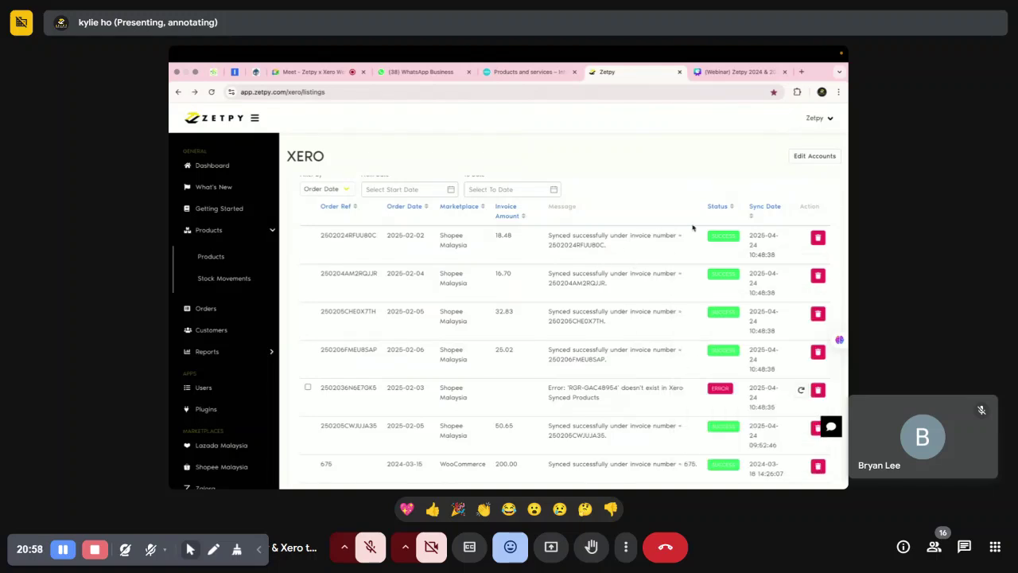
click(522, 72)
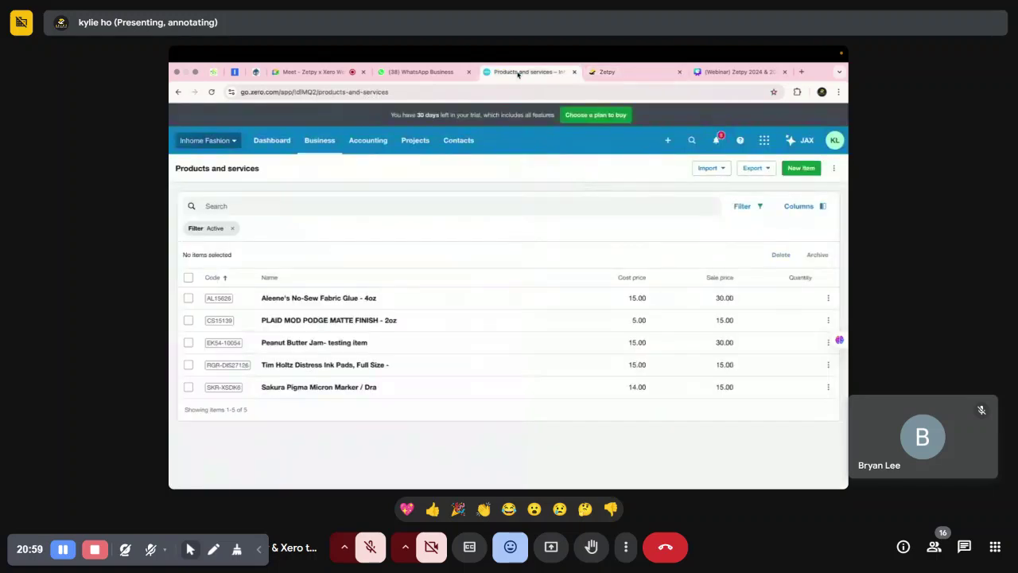
Go to Business > Invoices in Xero and highlight the Shopee reference on the first invoice.
click(319, 141)
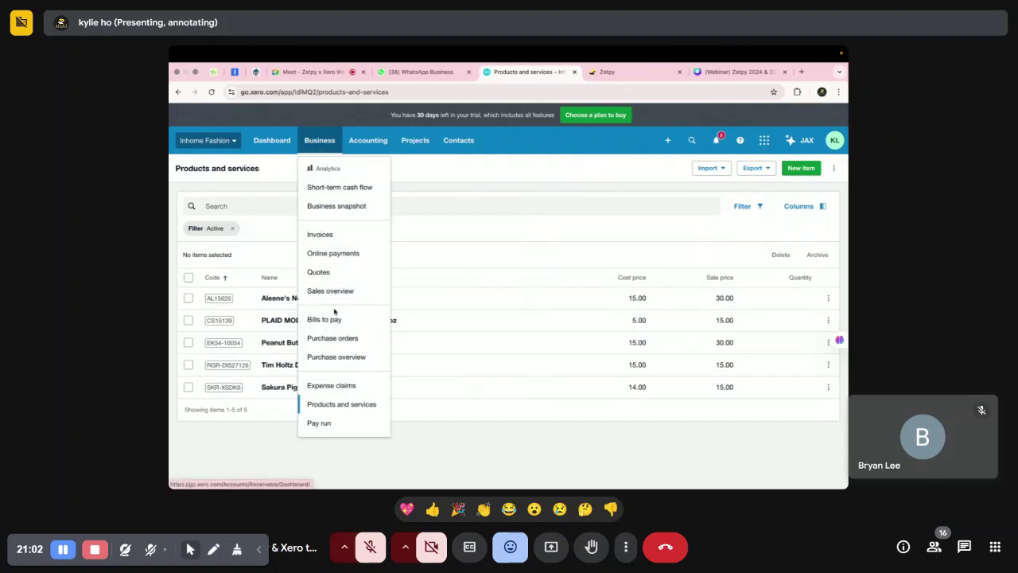
click(323, 237)
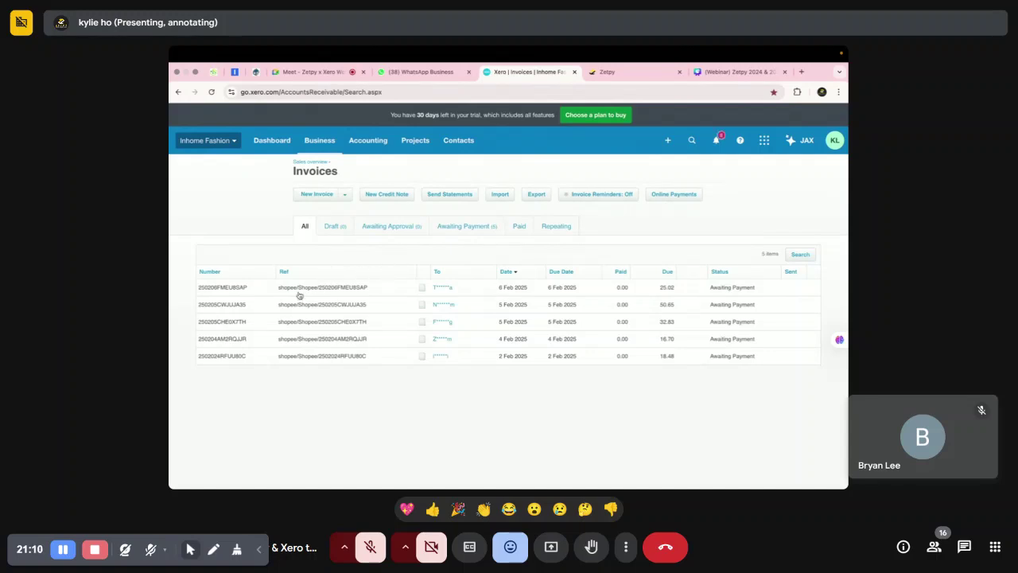
drag(296, 290, 319, 290)
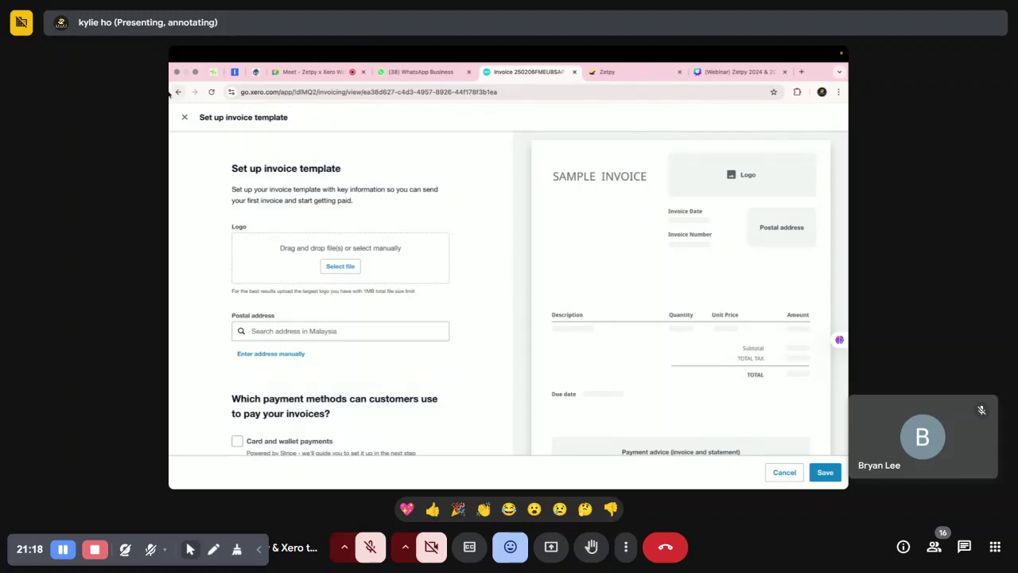
click(184, 117)
scroll(432, 363, down, 2)
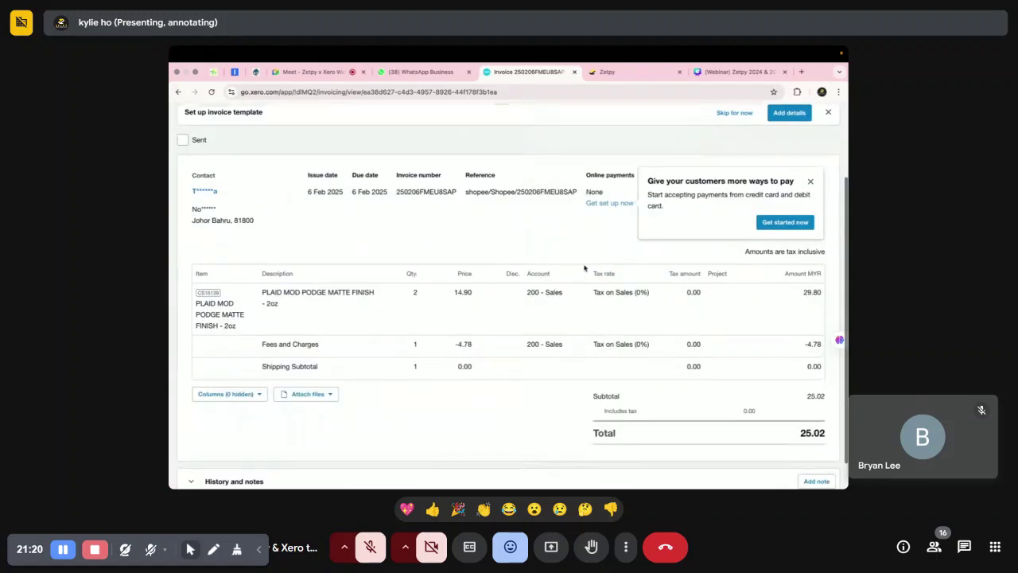
click(811, 180)
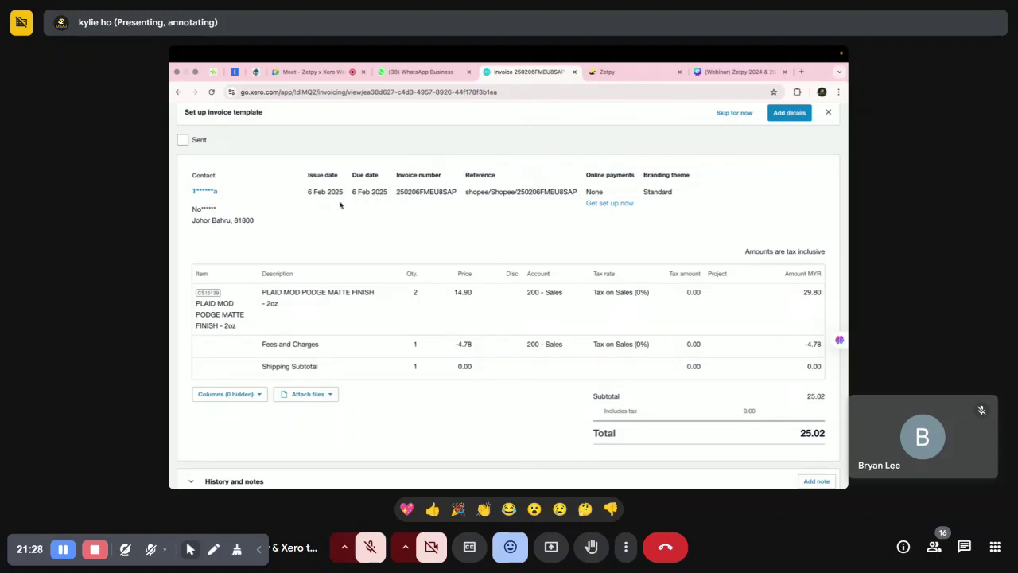
scroll(326, 206, up, 1)
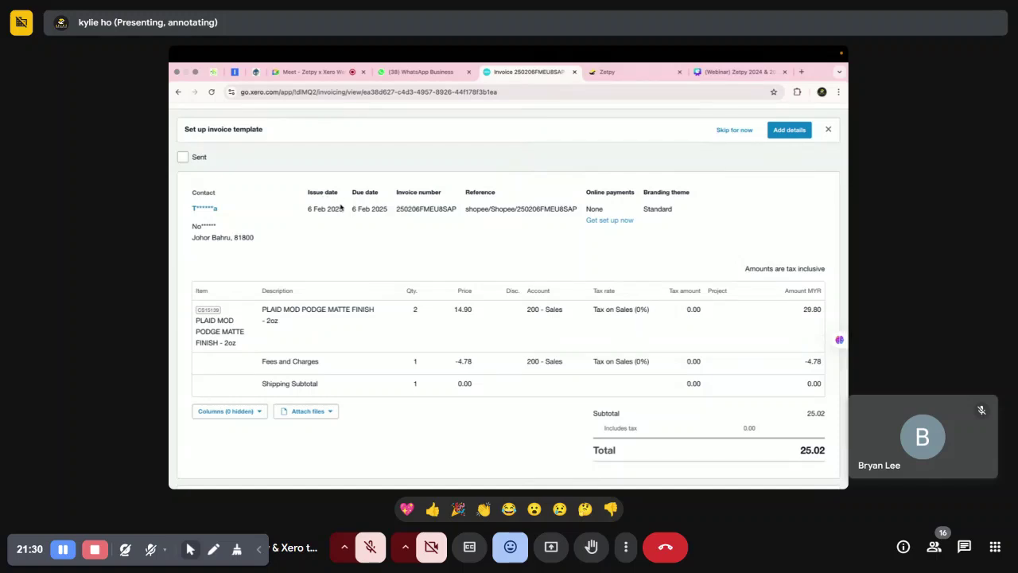
drag(396, 208, 457, 209)
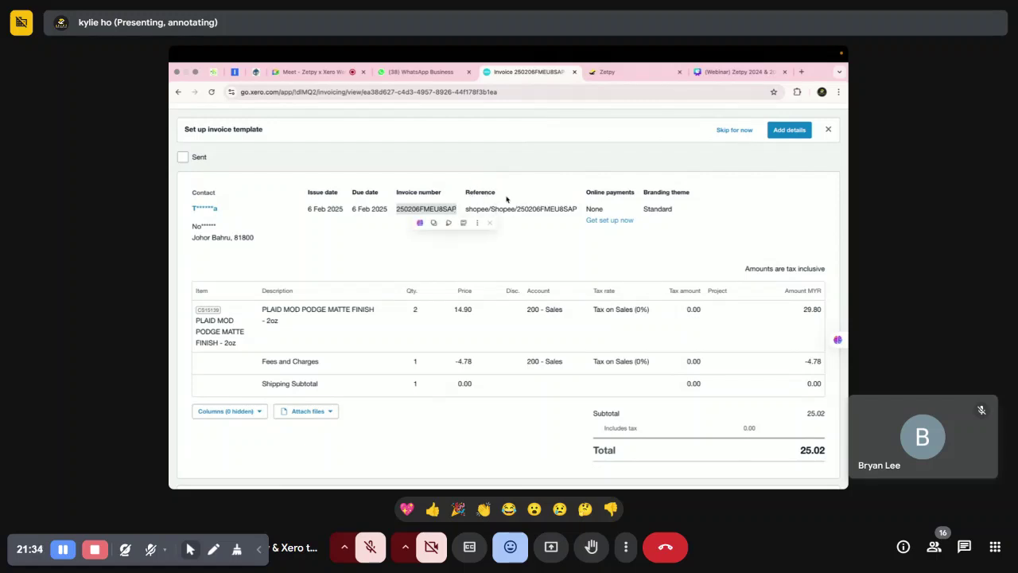
drag(488, 209, 518, 208)
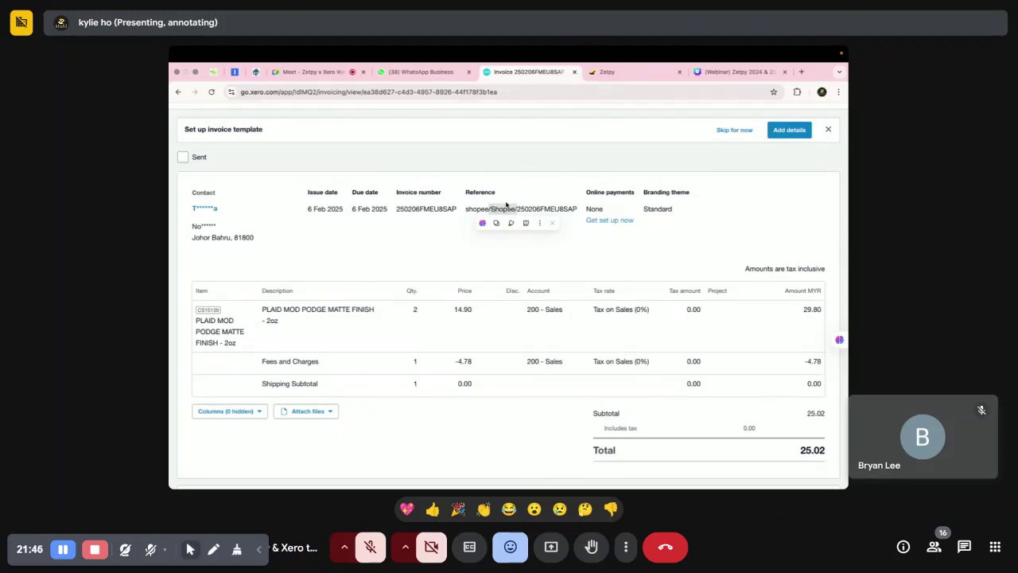
click(490, 223)
scroll(442, 279, down, 1)
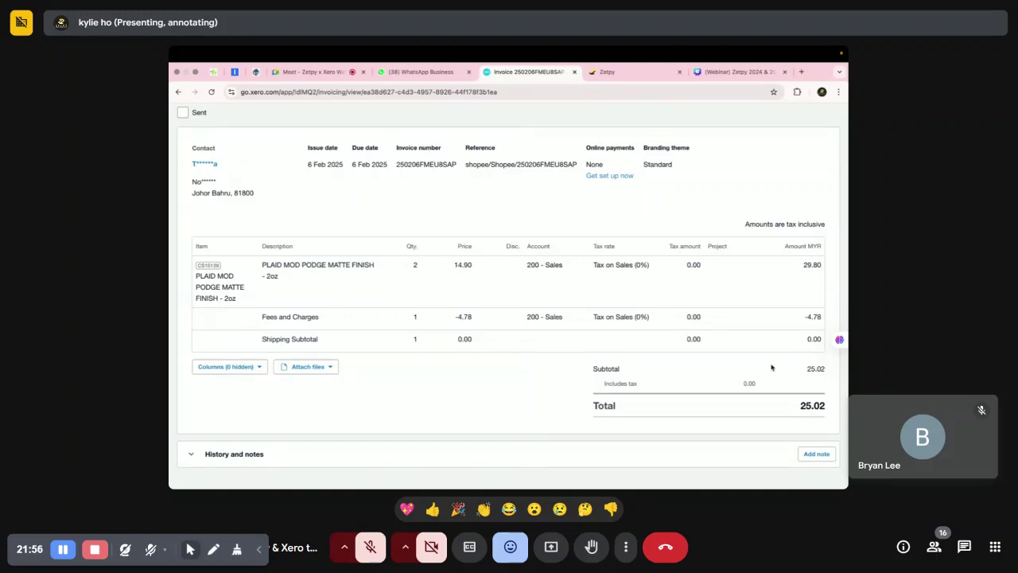
double_click(804, 405)
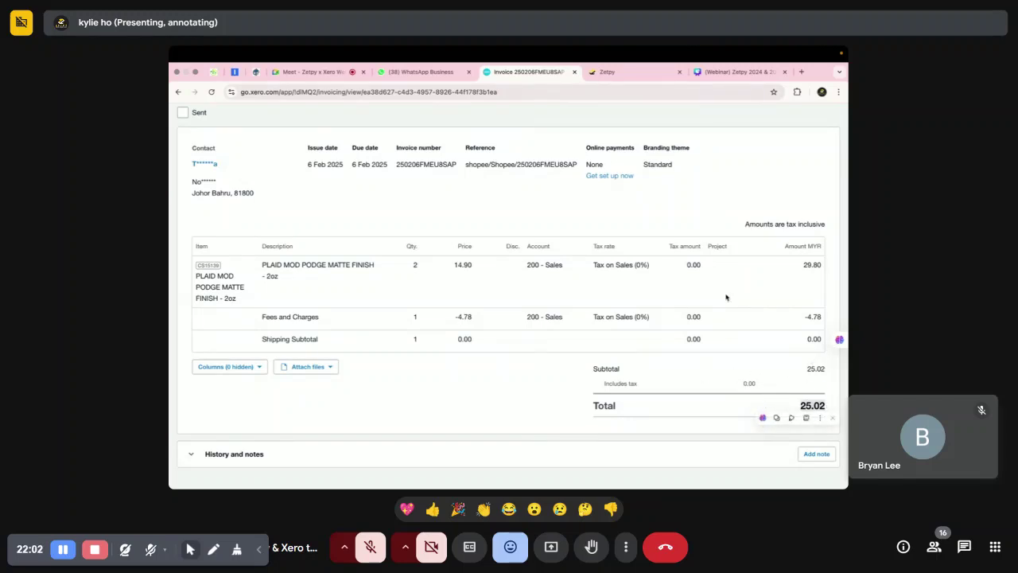
click(631, 73)
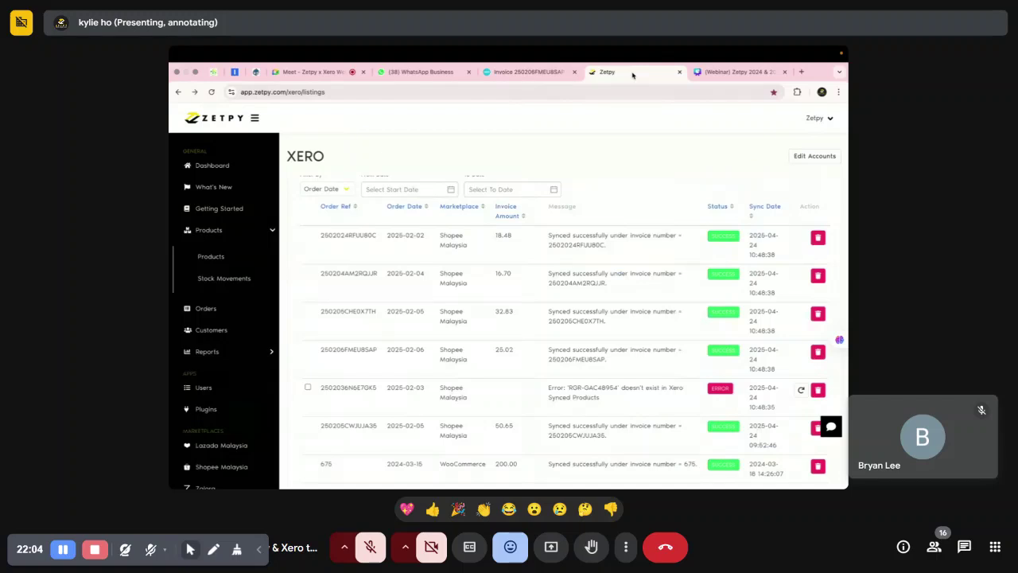
Open the Payments view and choose the Shopee account, briefly checking the invoice list.
click(346, 206)
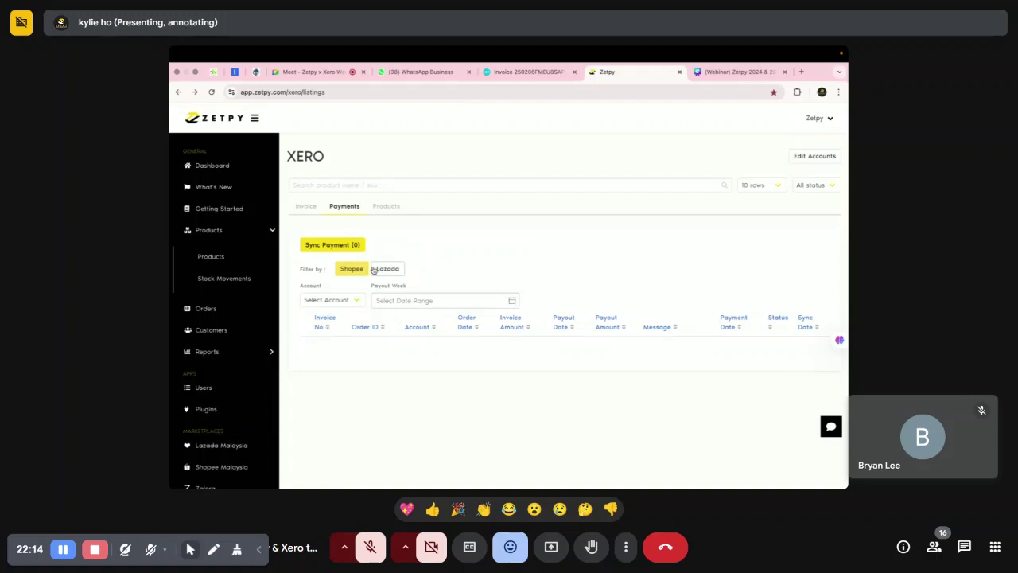
click(342, 301)
click(338, 312)
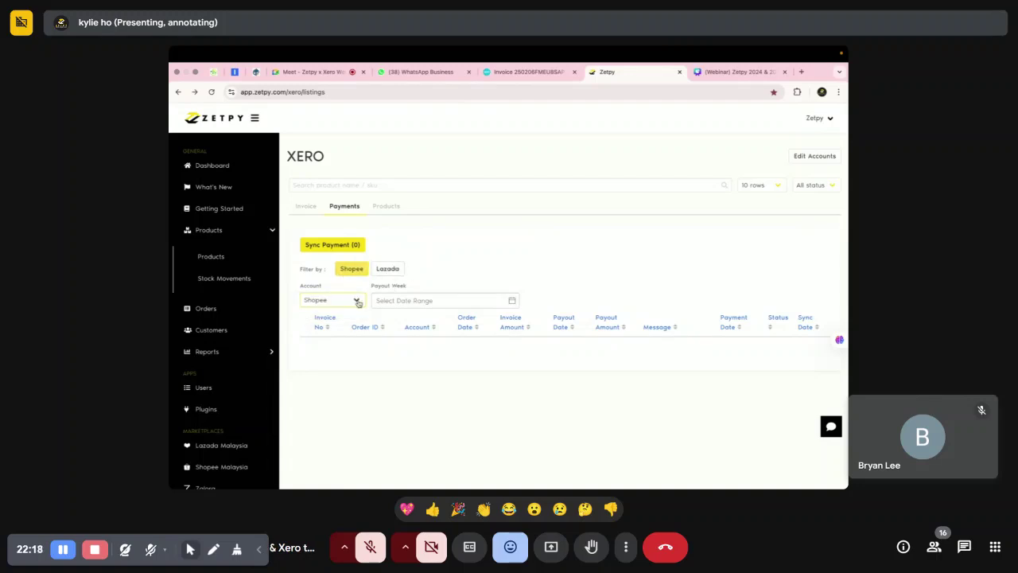
click(510, 301)
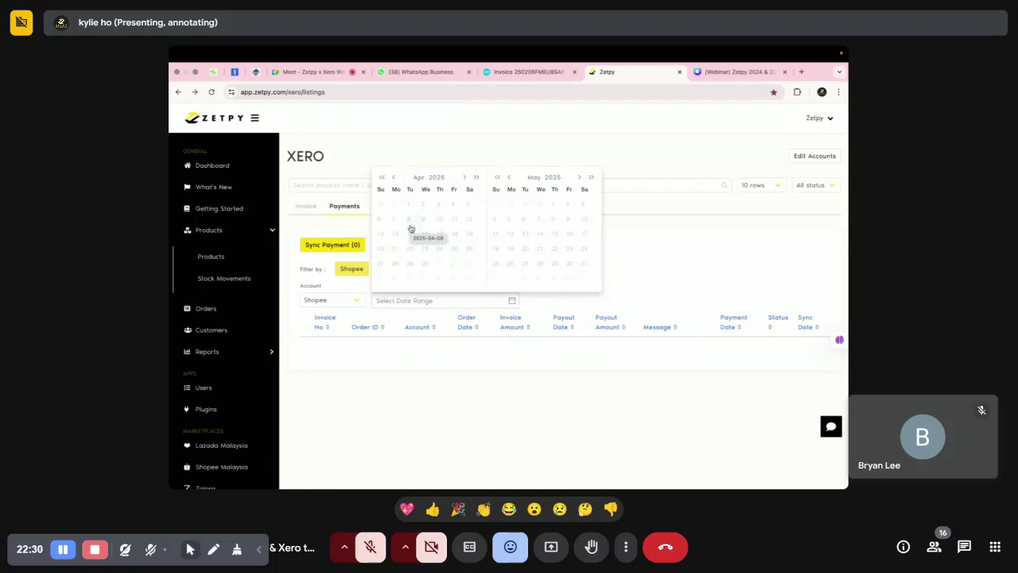
click(410, 208)
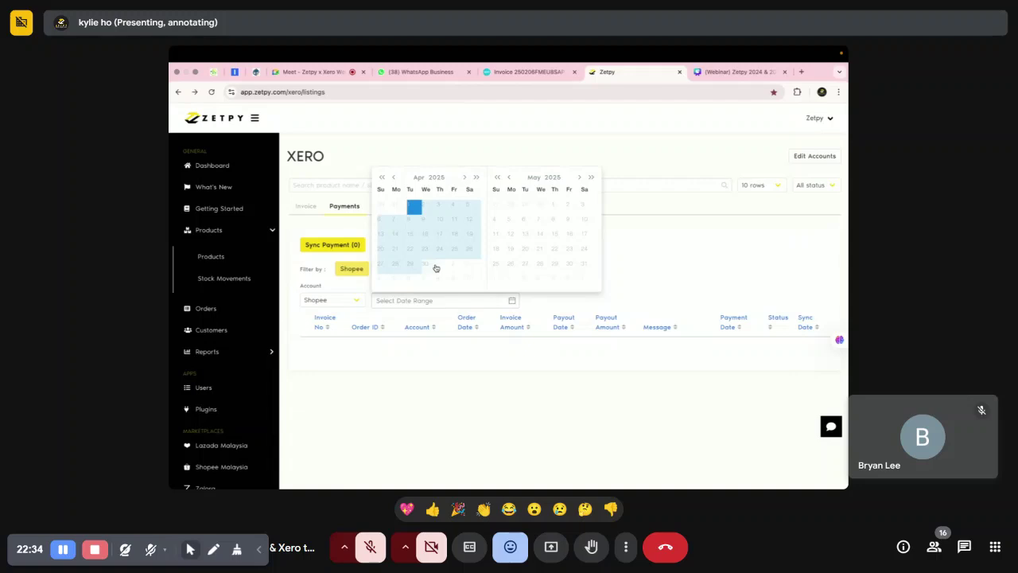
click(310, 207)
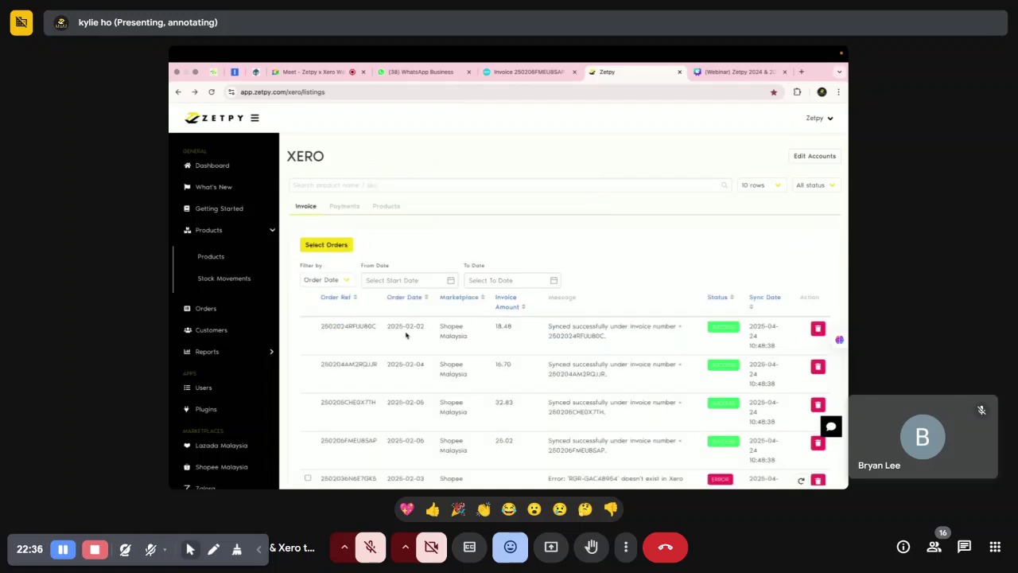
click(349, 210)
Set the payout week range to 1–28 February 2025.
click(376, 296)
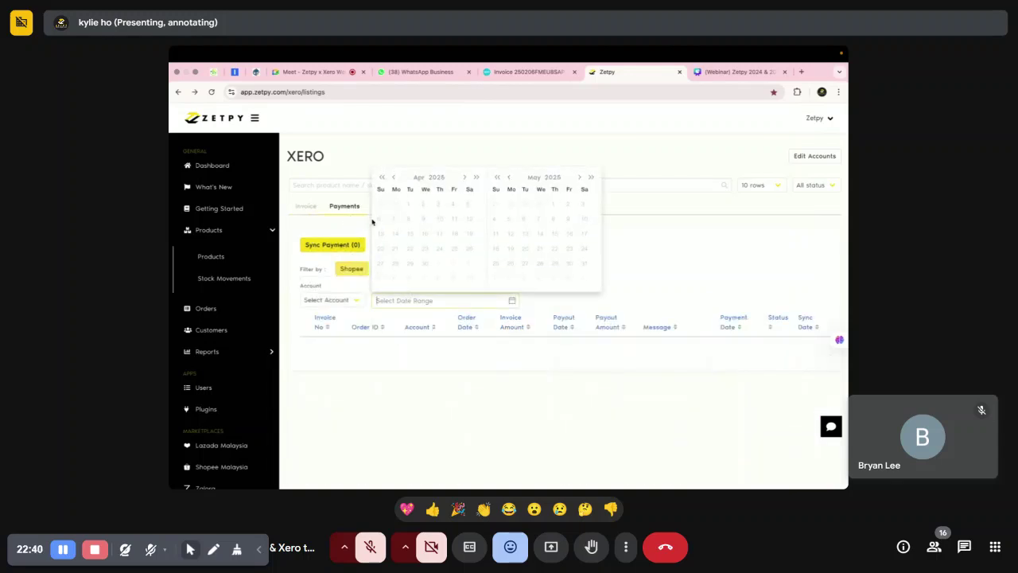
click(393, 178)
click(393, 178)
click(470, 207)
click(457, 269)
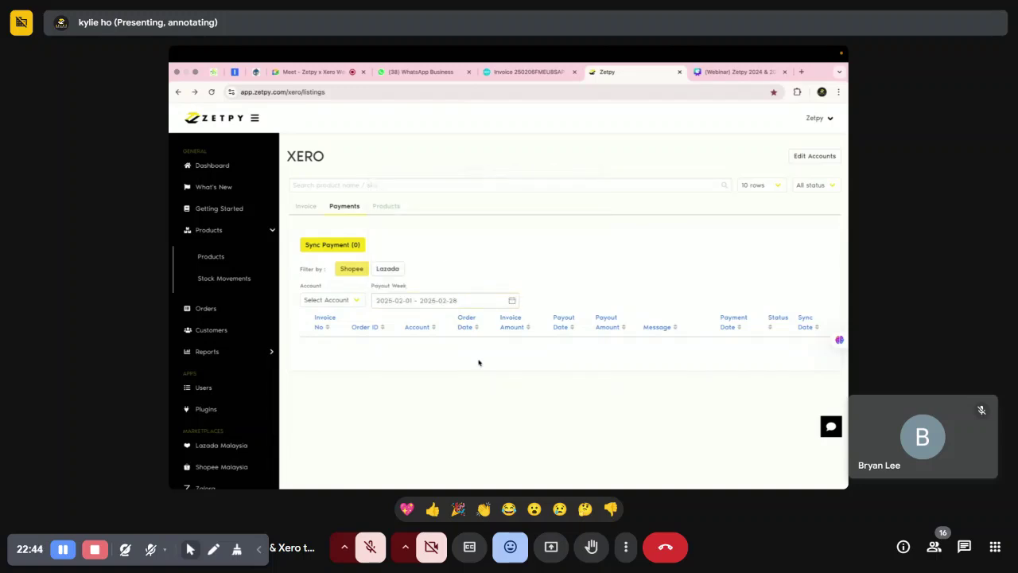
Open Sync Payment, cancel the Select Payment Date dialog, and return to the invoice list.
click(342, 245)
click(438, 294)
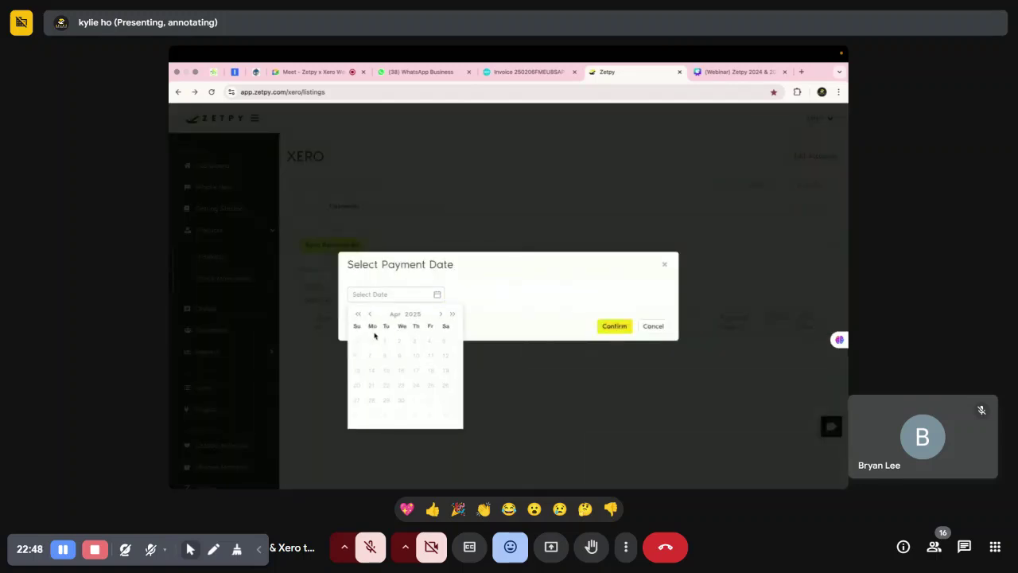
click(673, 266)
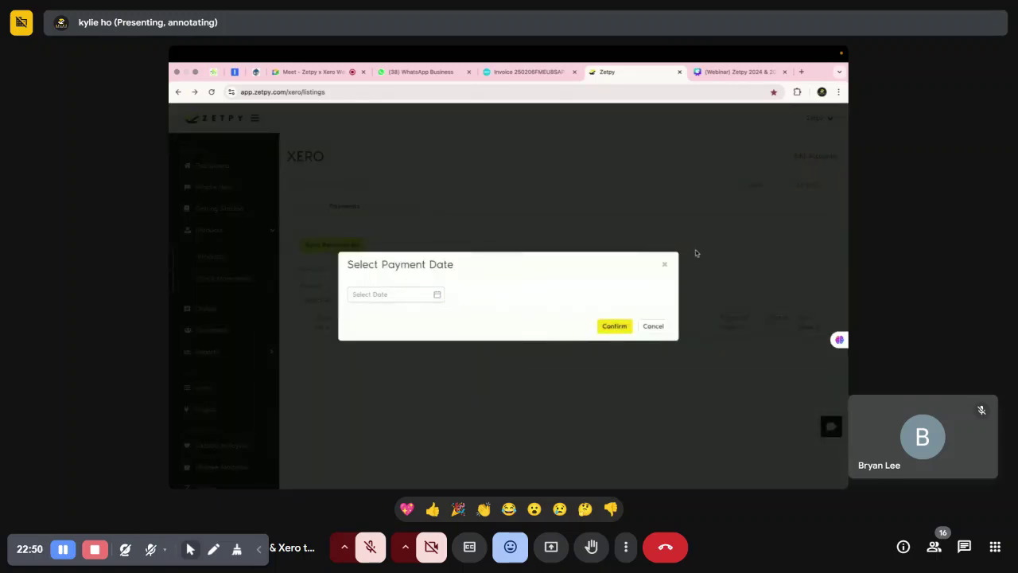
click(665, 264)
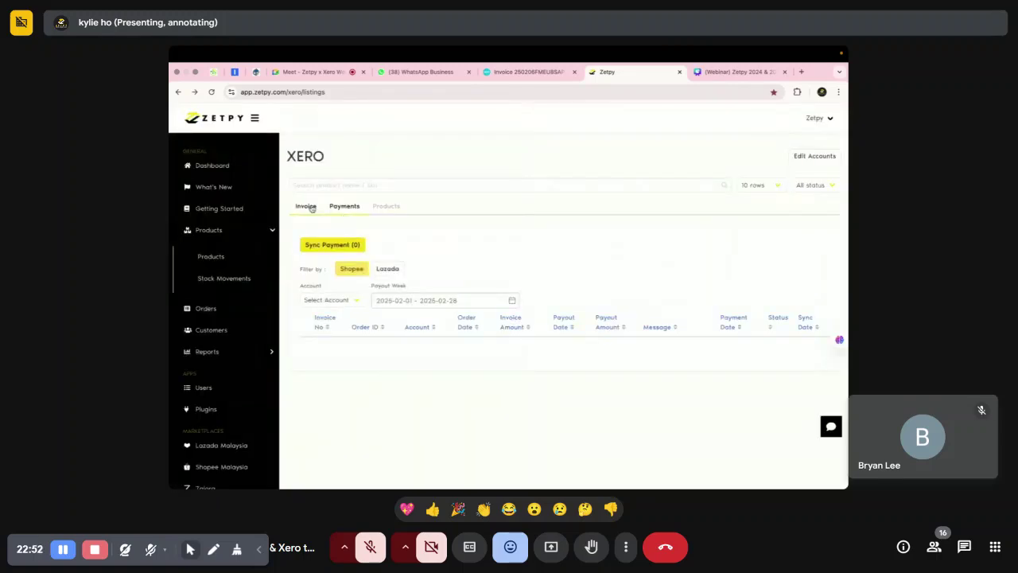
click(307, 206)
scroll(390, 311, down, 1)
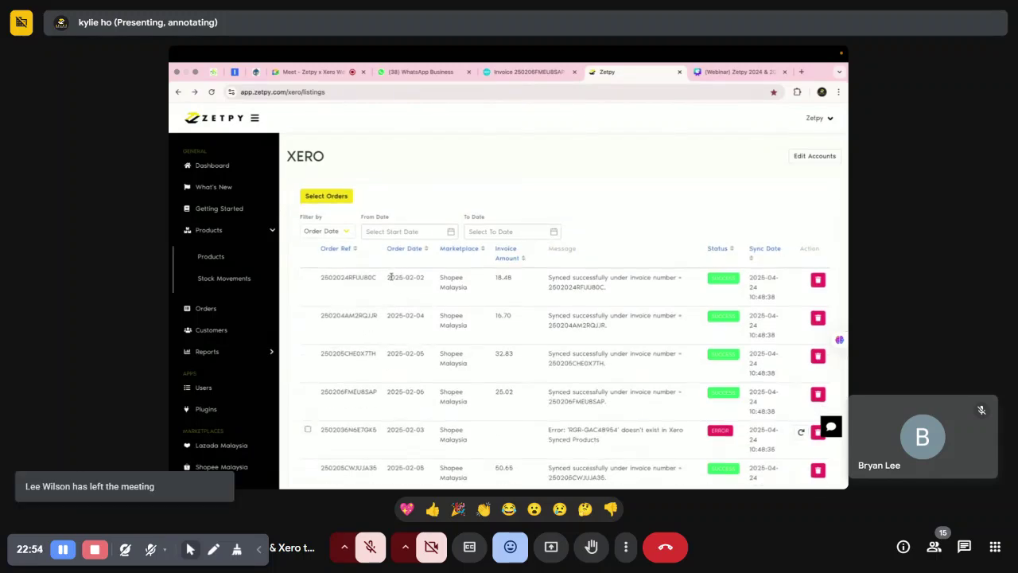
Return to the Payments view and choose the Shopee account.
scroll(393, 263, up, 2)
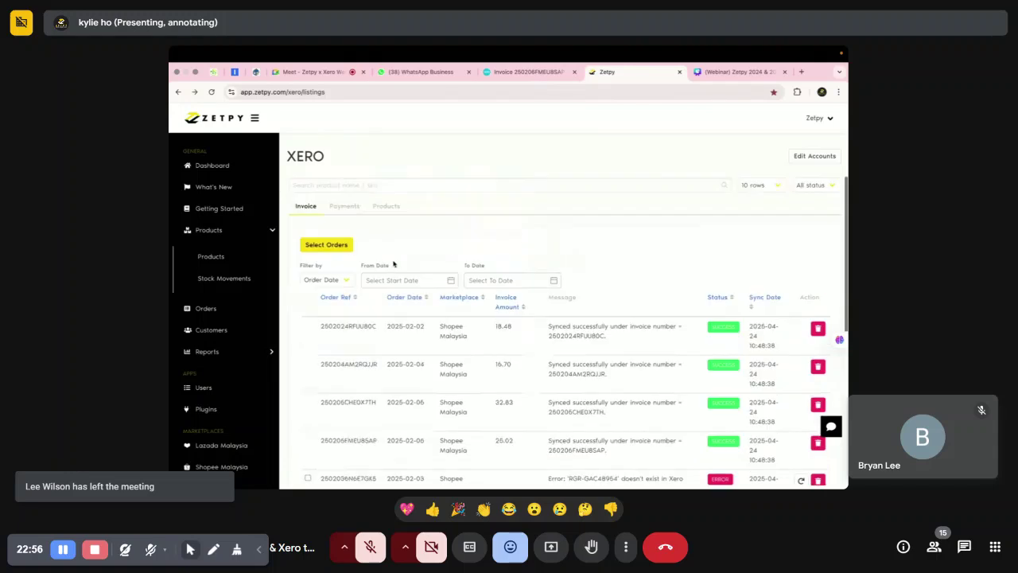
click(350, 206)
click(310, 208)
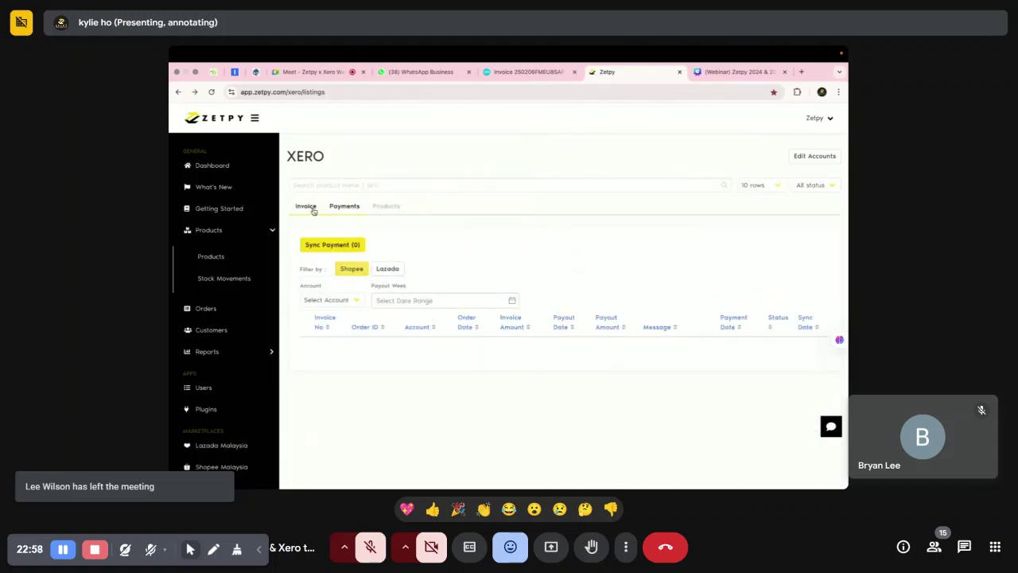
click(346, 207)
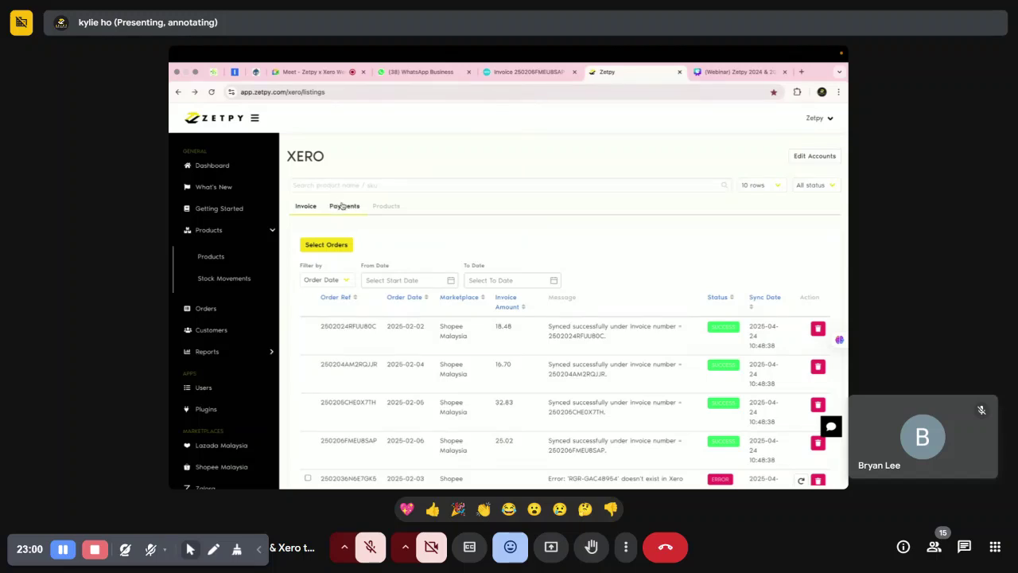
click(360, 302)
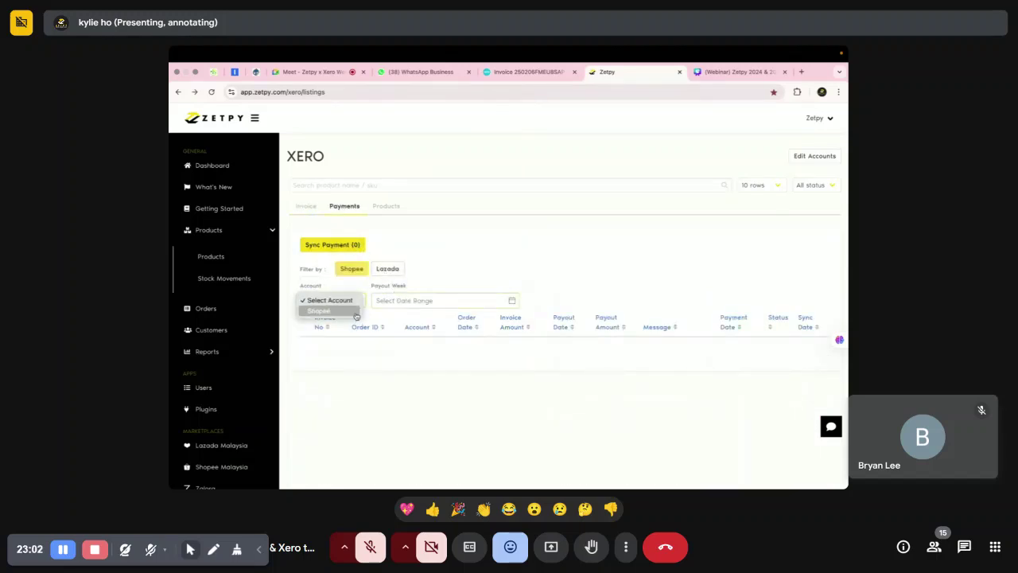
click(356, 312)
Set the payout week to 1–28 February 2025 and select all listed payouts.
click(511, 300)
click(393, 178)
click(393, 178)
click(473, 207)
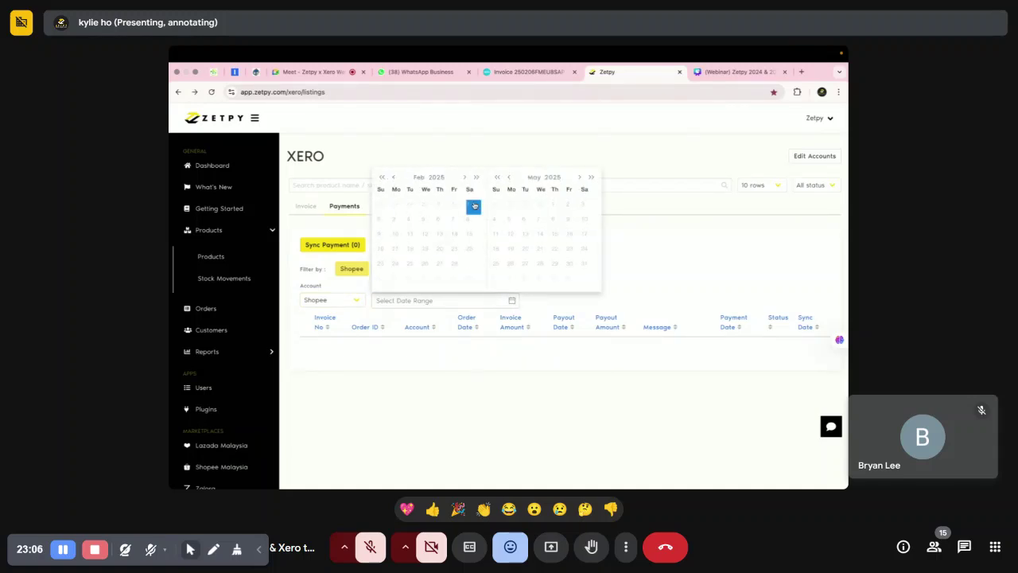
click(456, 266)
scroll(502, 332, down, 2)
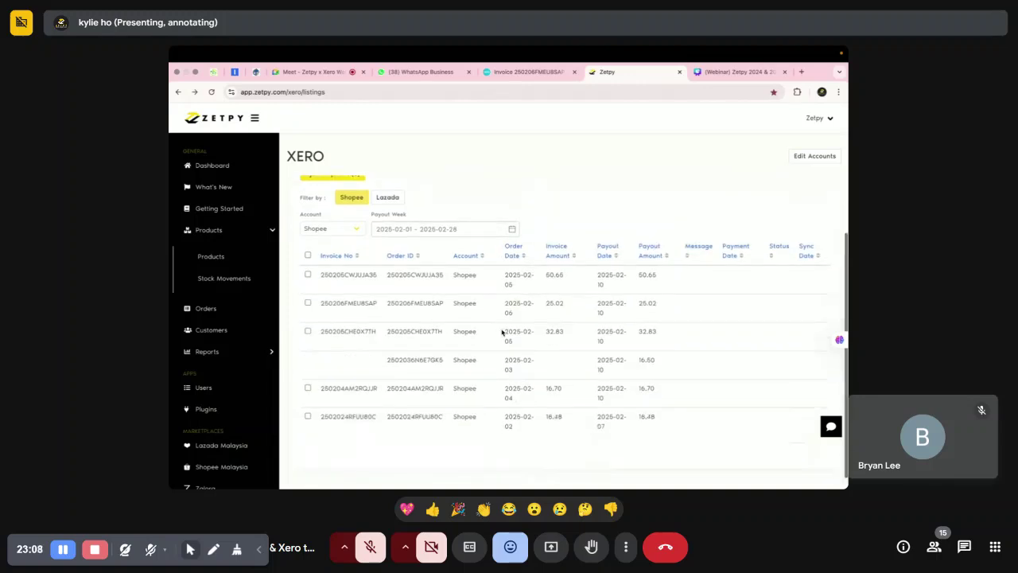
click(308, 256)
Deselect all payouts, sort by Invoice Amount and Payout Amount, then switch to the Canva deck.
click(308, 256)
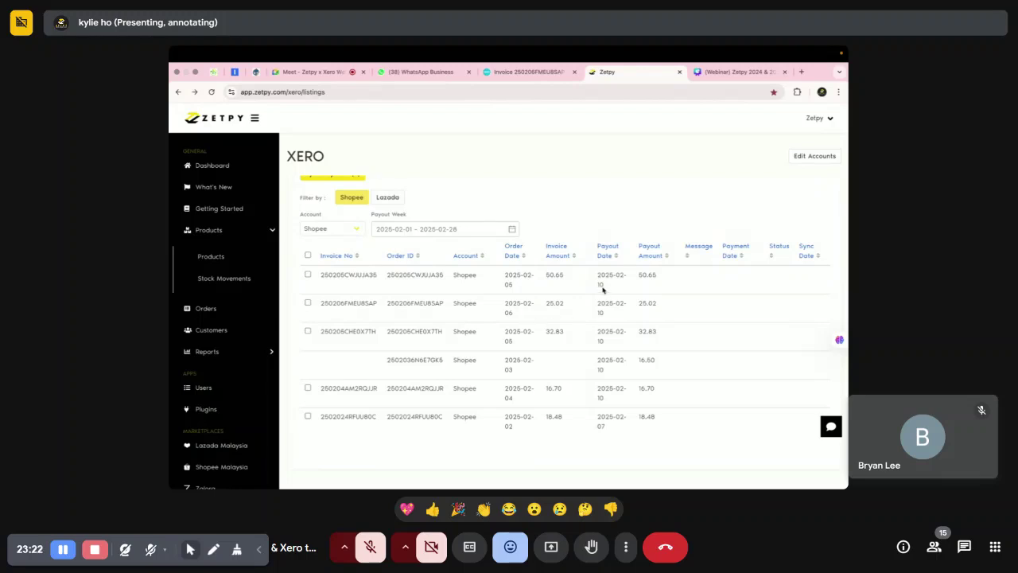
drag(546, 246, 577, 261)
click(566, 310)
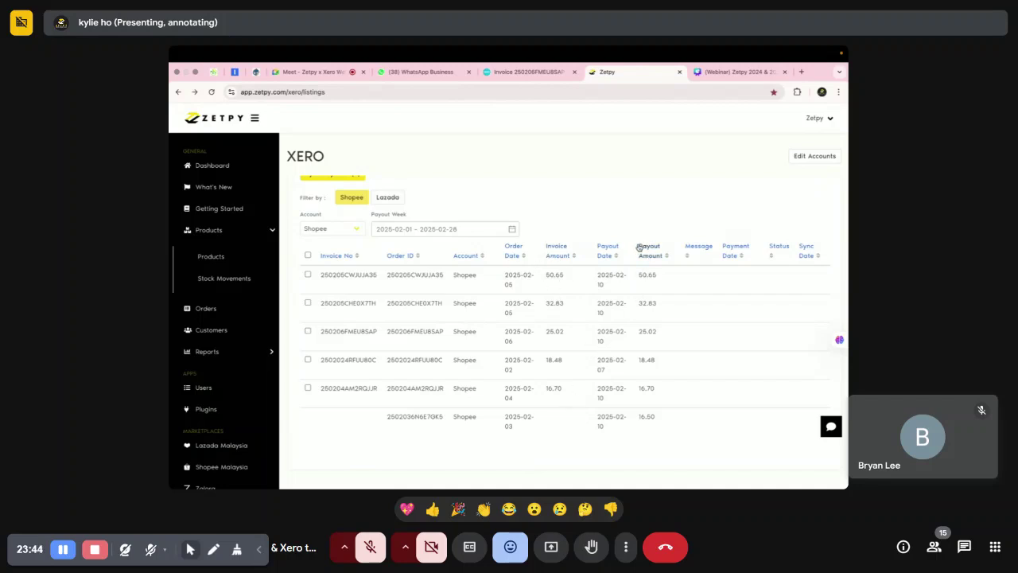
click(660, 253)
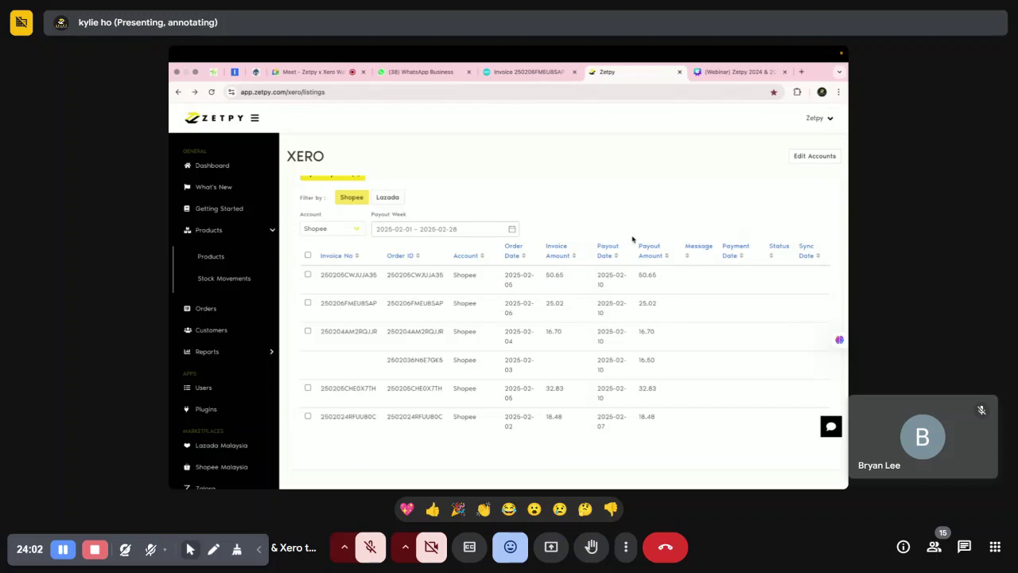
click(732, 73)
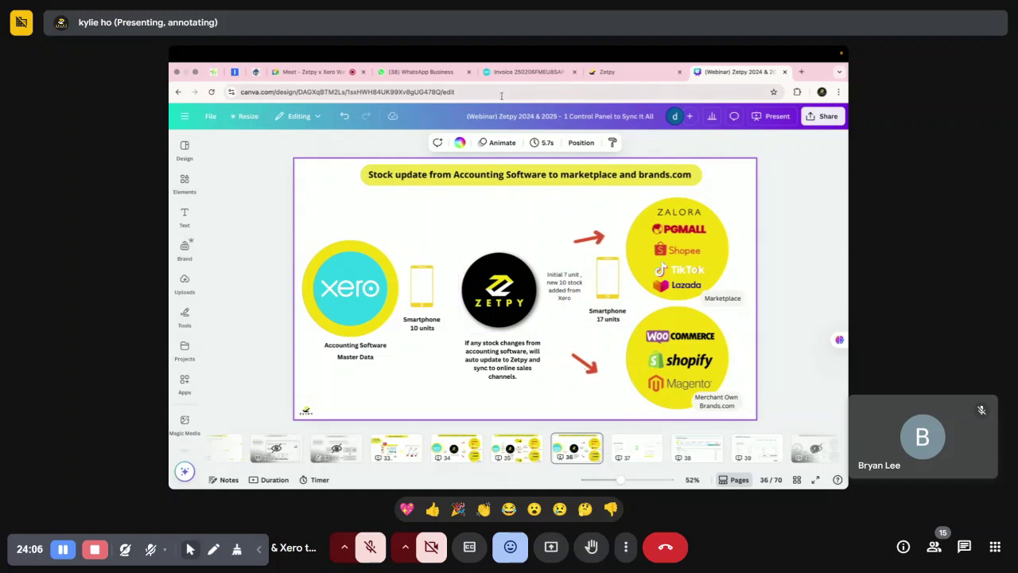
Open Zetpy's Xero Settings, highlight the Sync Payment row, then return to the Canva slides.
click(628, 72)
click(803, 163)
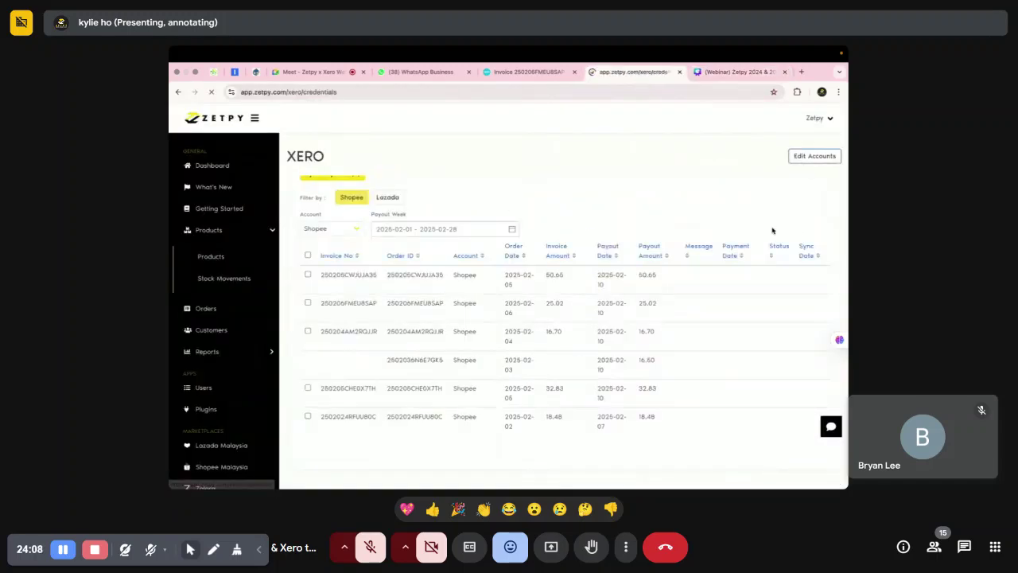
click(818, 159)
scroll(463, 327, down, 5)
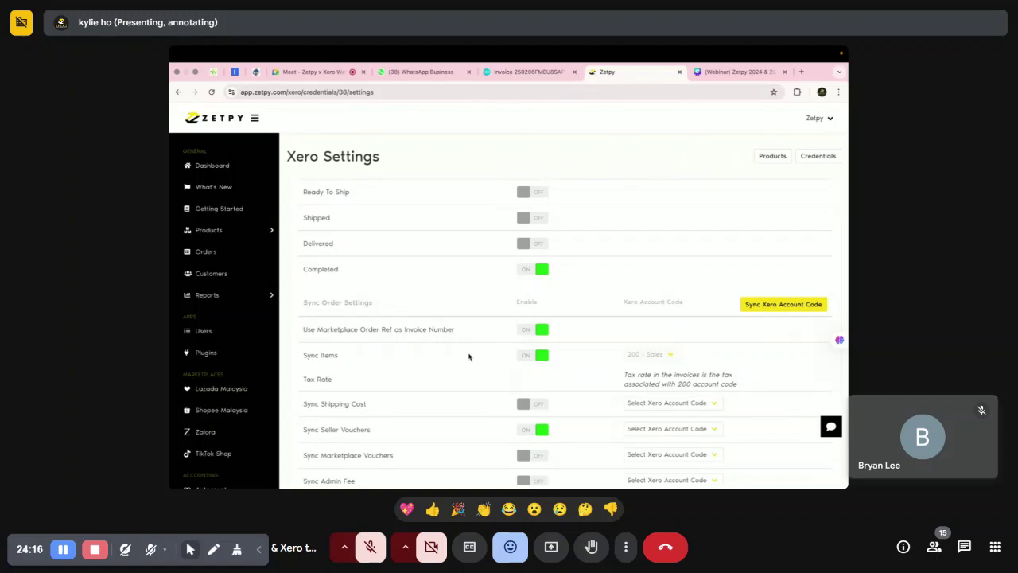
scroll(468, 356, down, 2)
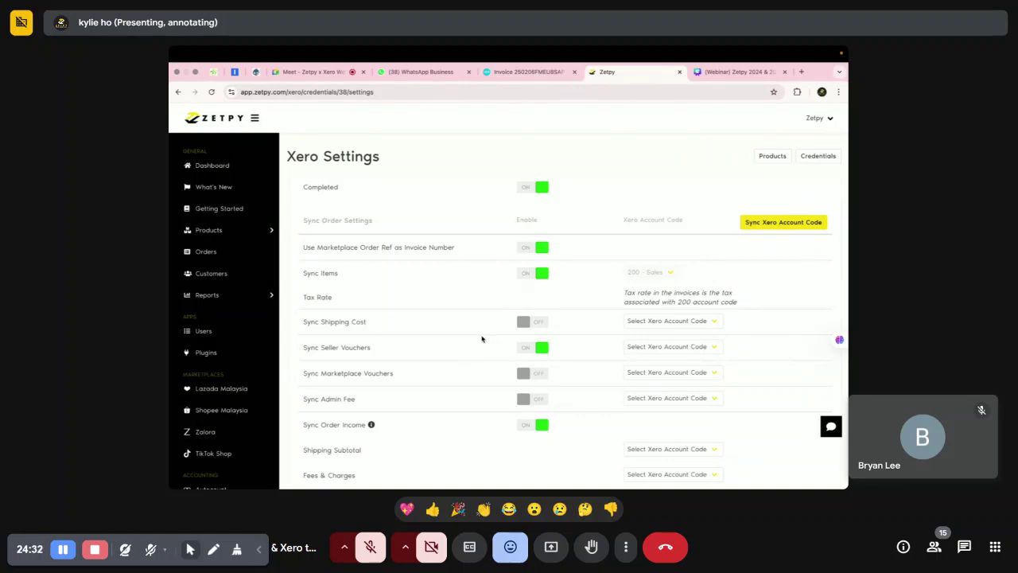
scroll(488, 386, down, 1)
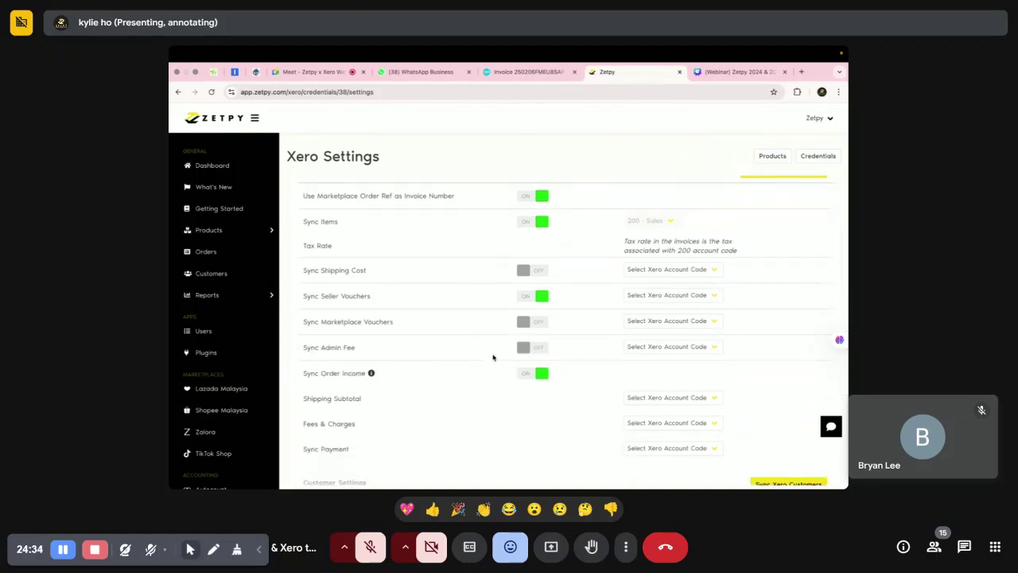
scroll(471, 385, down, 1)
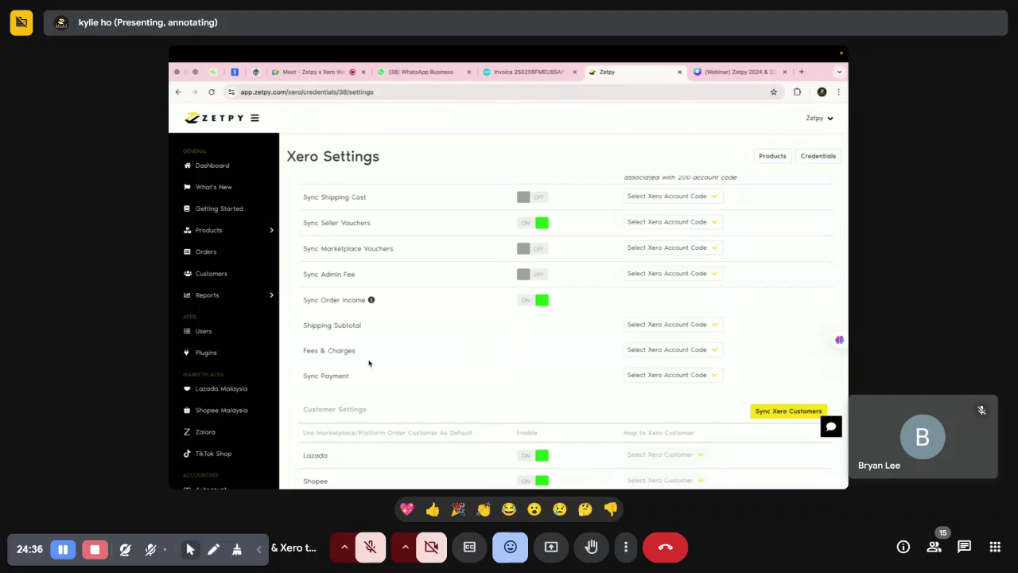
drag(304, 374, 362, 380)
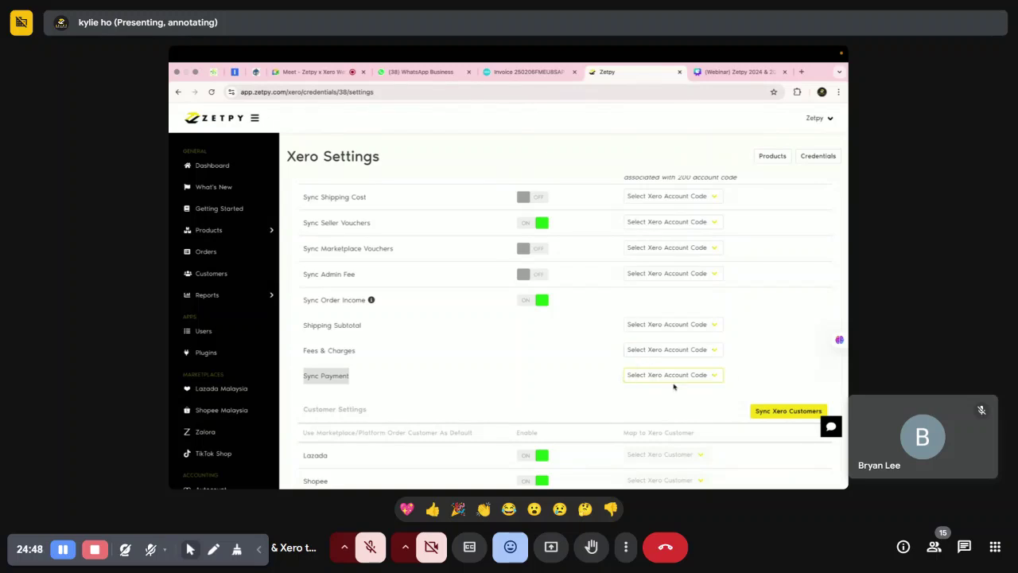
click(738, 71)
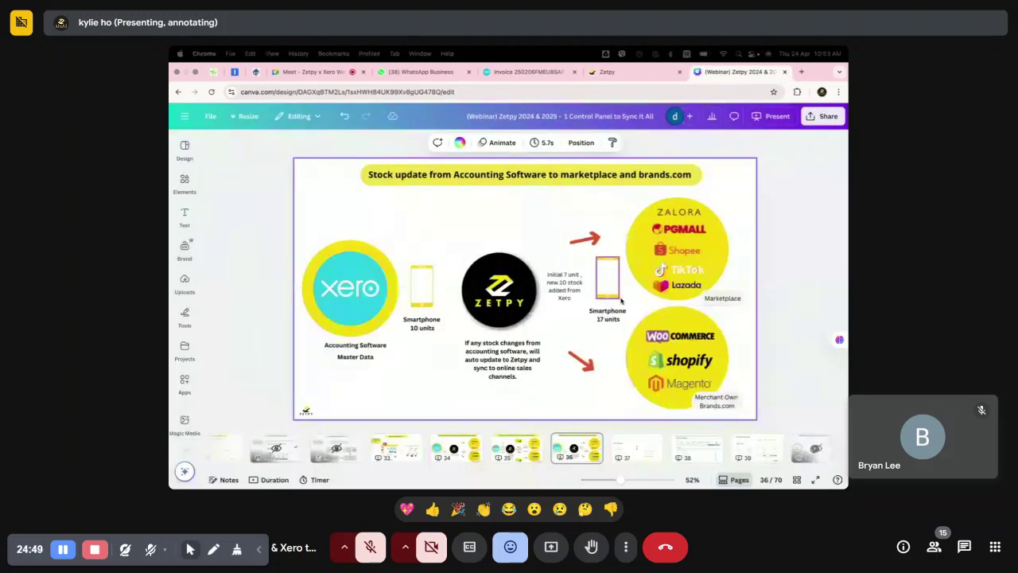
Advance the deck through slides 37 and 38 to slide 39, Transaction: Batch Deposit, then go back to Zetpy.
click(637, 448)
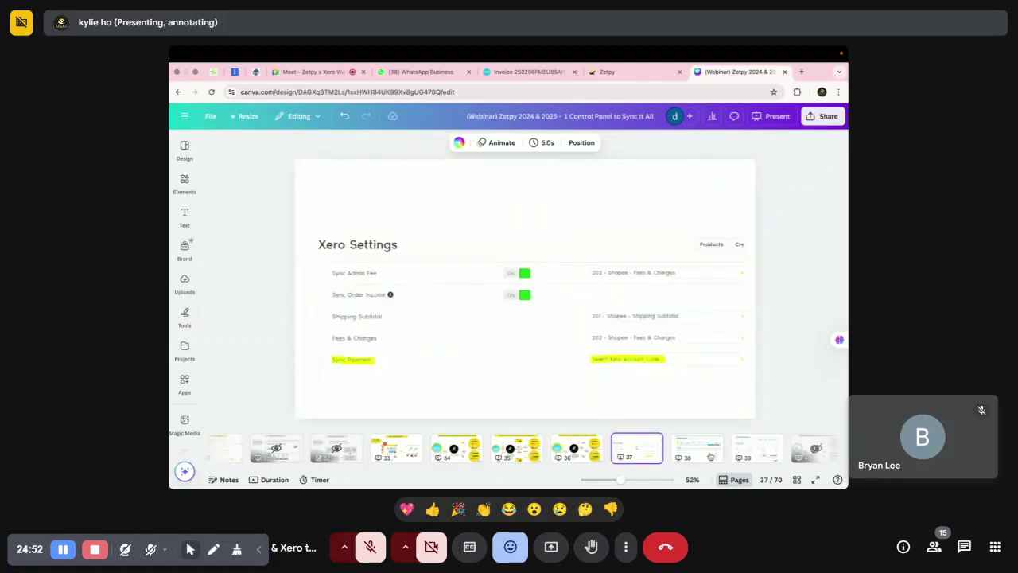
key(Down)
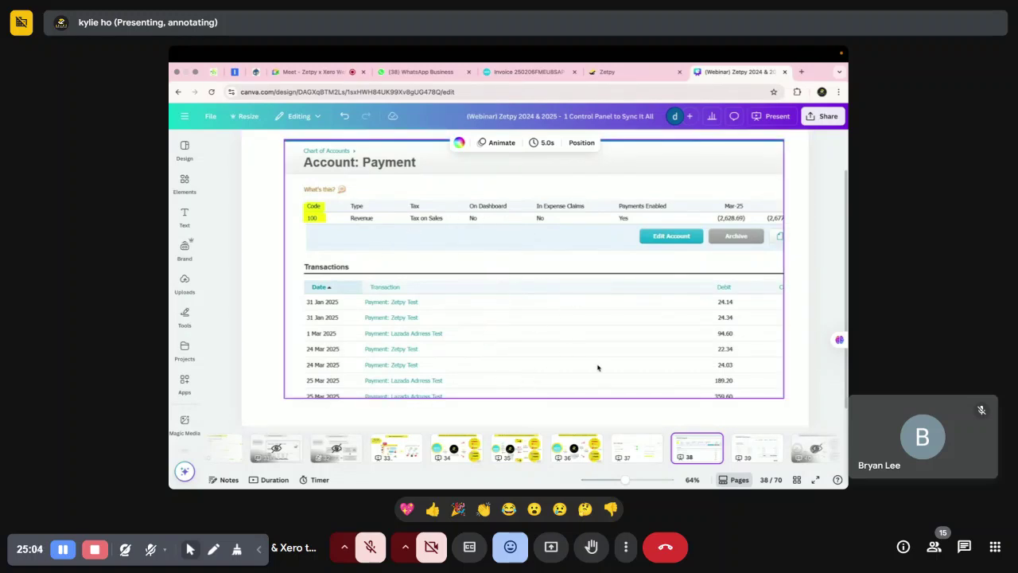
click(749, 450)
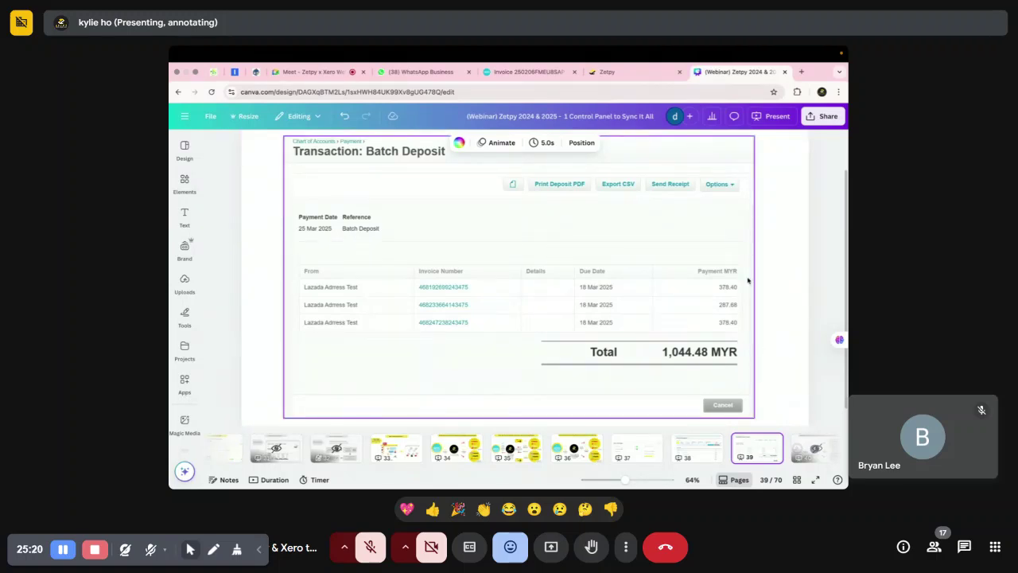
click(628, 72)
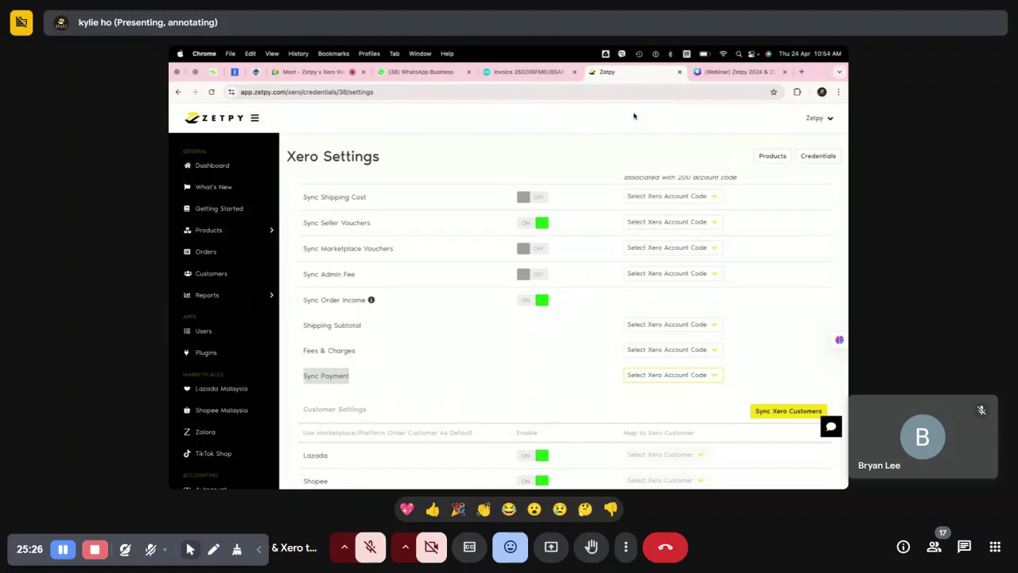
Go back from Settings to Zetpy's Xero invoice listings, then open Meet's more-options menu.
key(super+bracketleft)
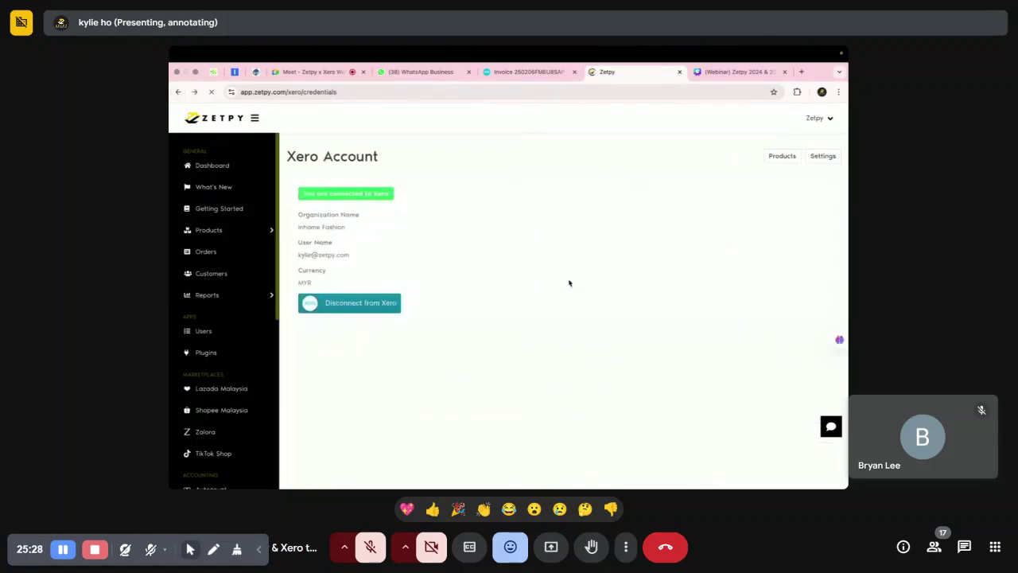
click(178, 92)
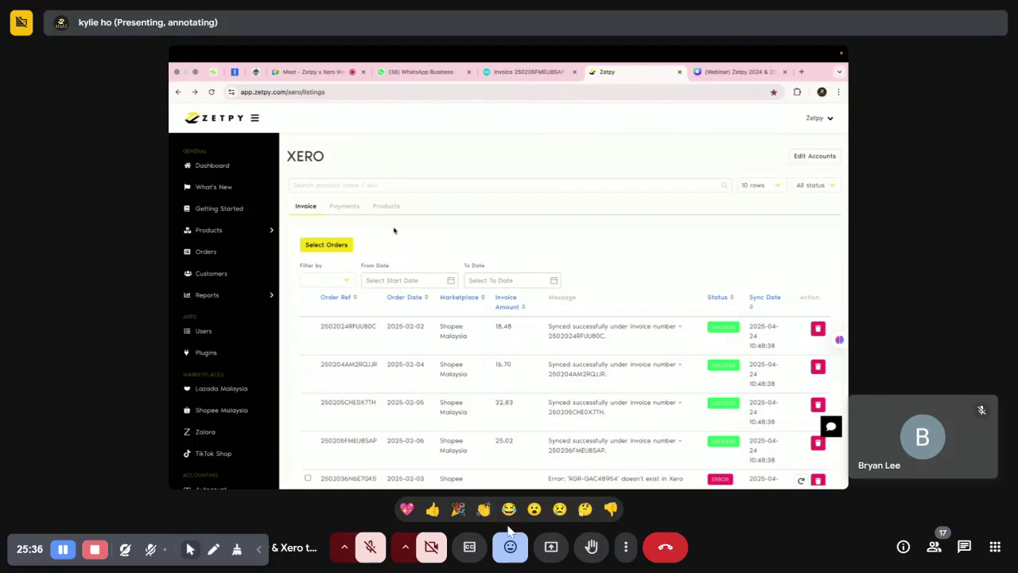
click(626, 546)
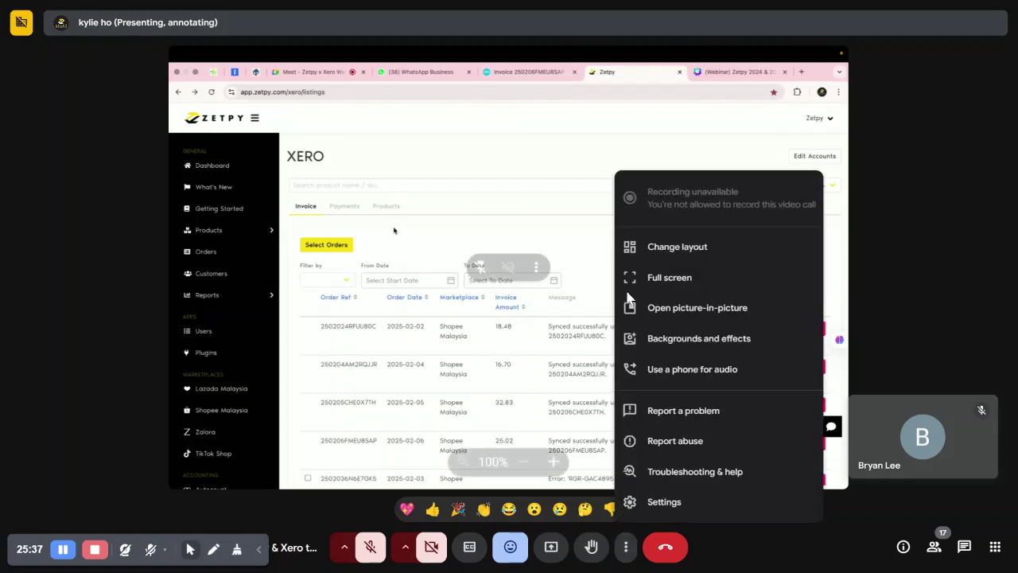
Choose the Tiled layout for the Meet call and open the in-call chat.
click(712, 253)
click(454, 239)
click(790, 542)
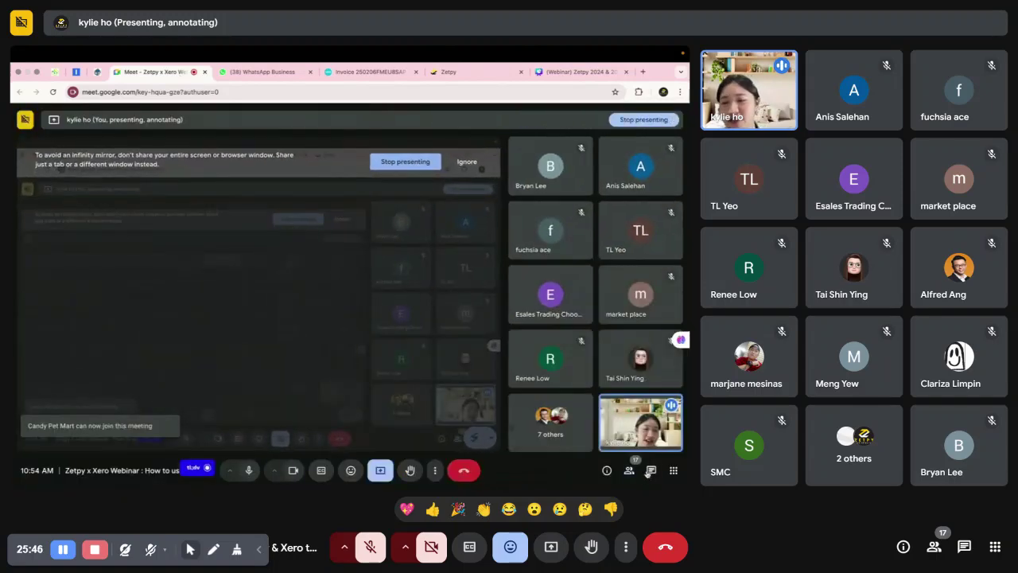
click(650, 470)
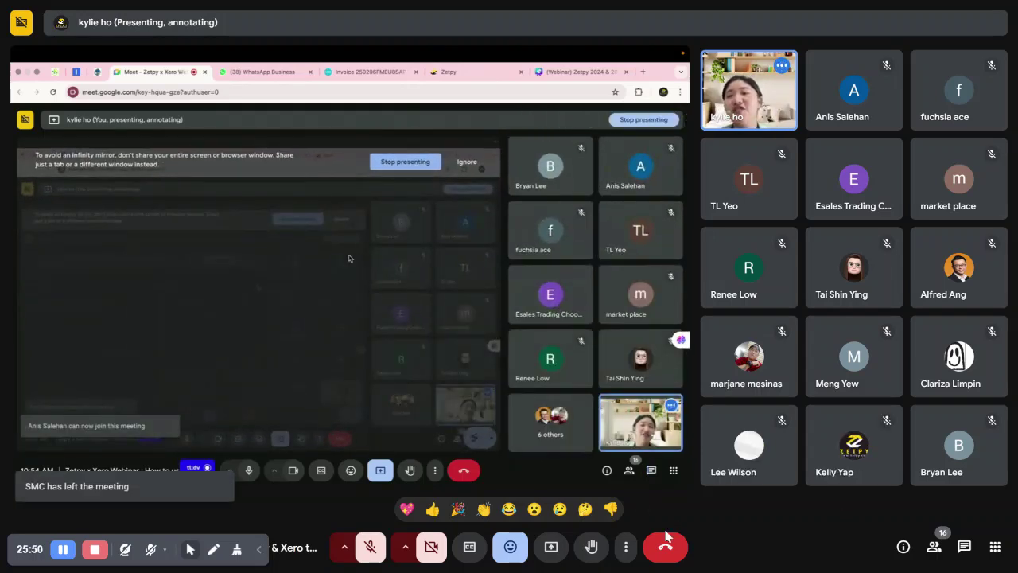
Switch the call layout to Spotlight and reopen the in-call chat.
click(628, 547)
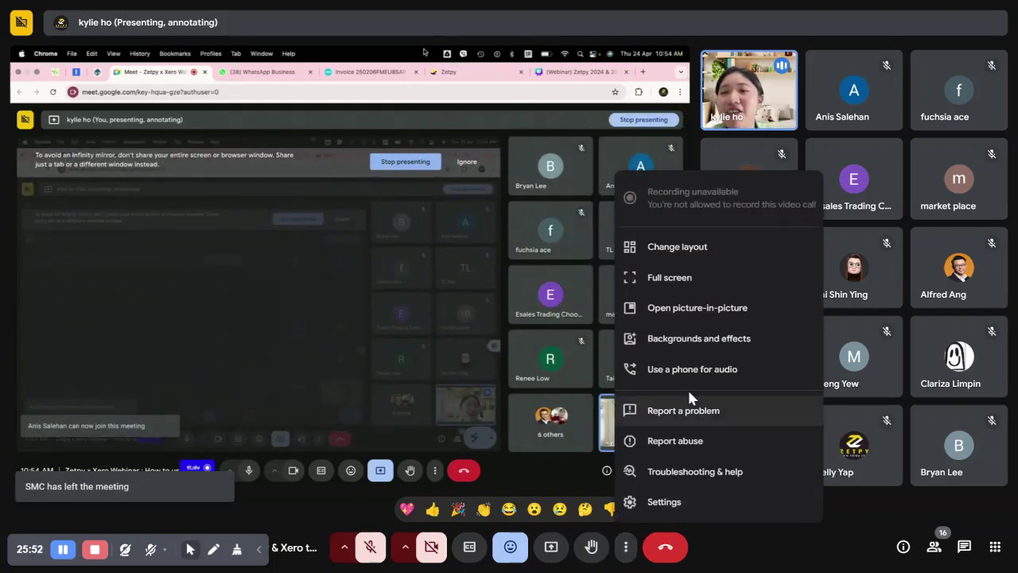
click(738, 255)
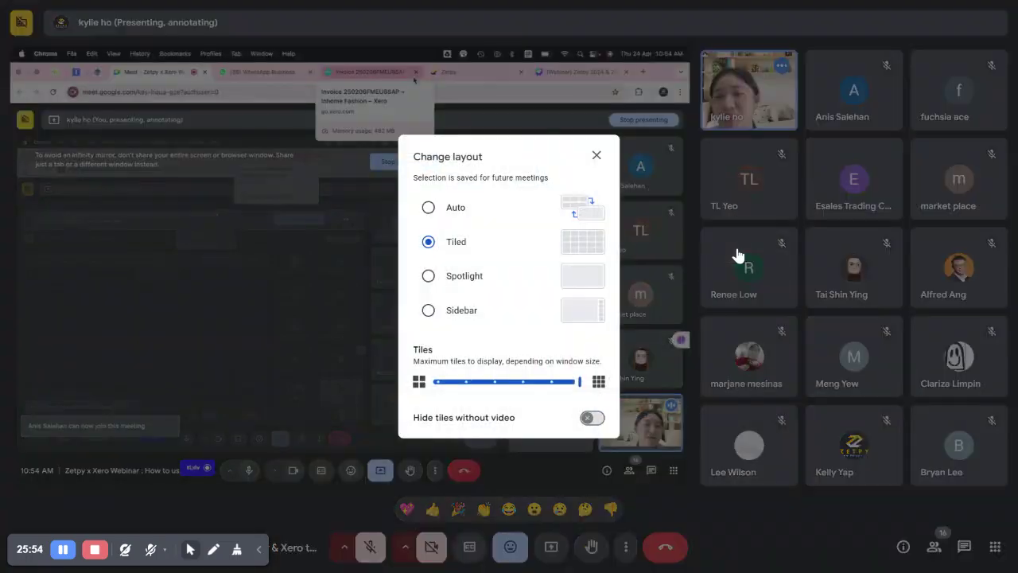
click(465, 276)
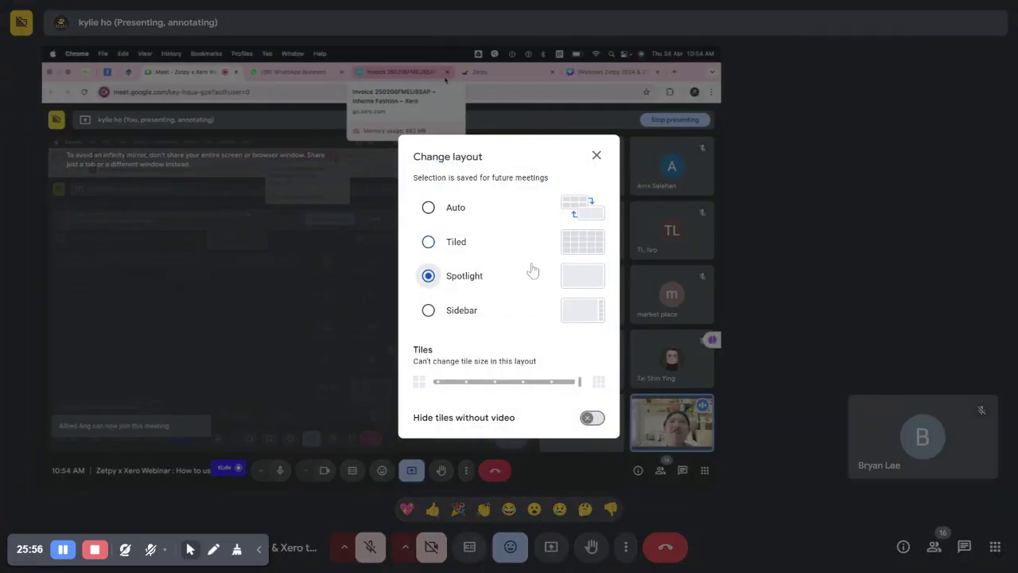
click(596, 156)
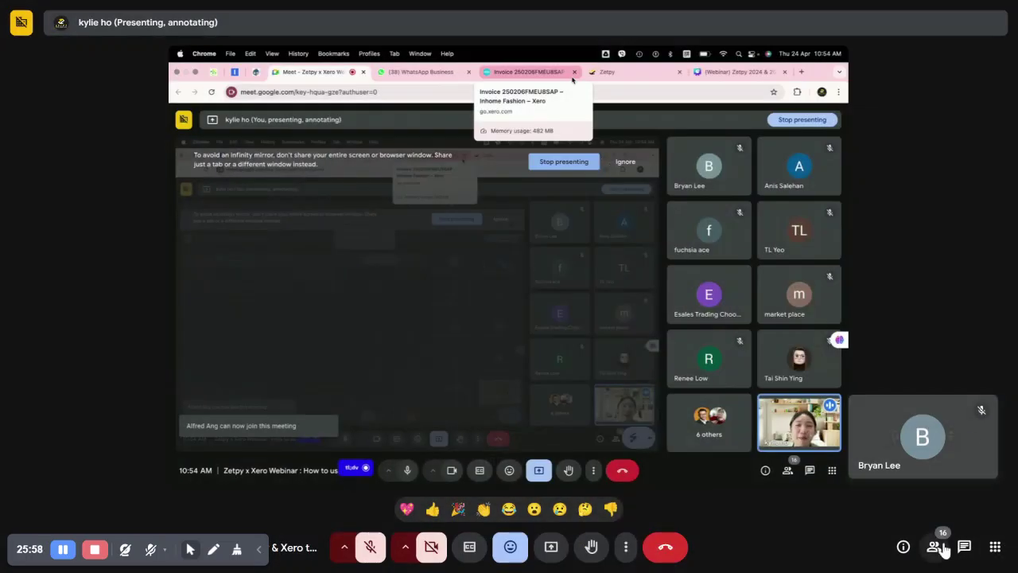
click(963, 547)
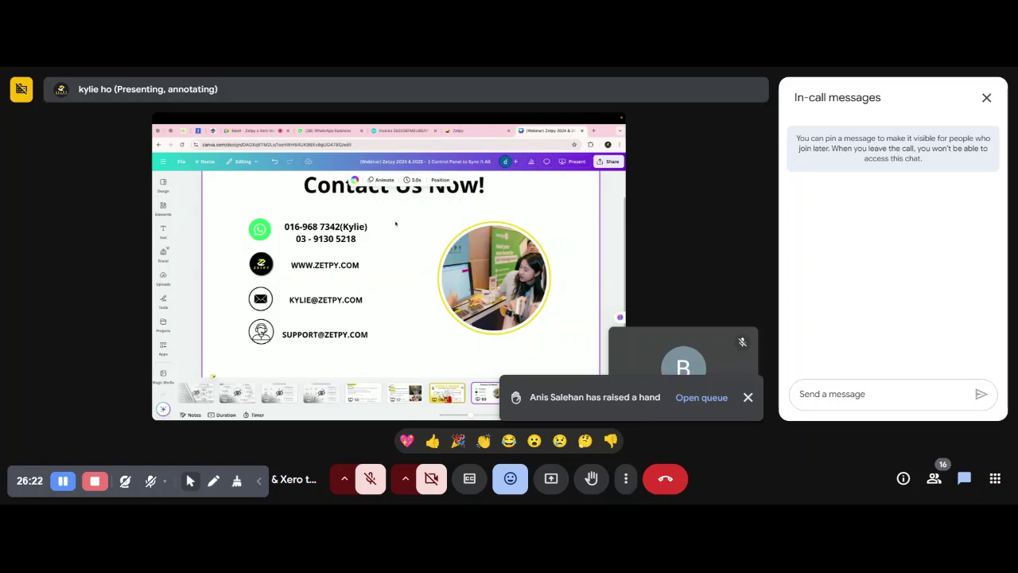
Paste the thank-you message with the Google Forms feedback link into Meet chat and send it.
text(https://docs.google.com/forms/d/e/1FAIpQLSeKo3fXODFXHIEfJAo6lxE0ixSXEBAFLwXgi1ZZ-iiE5Ozwtg/viewform?usp=sharing)
scroll(875, 365, up, 3)
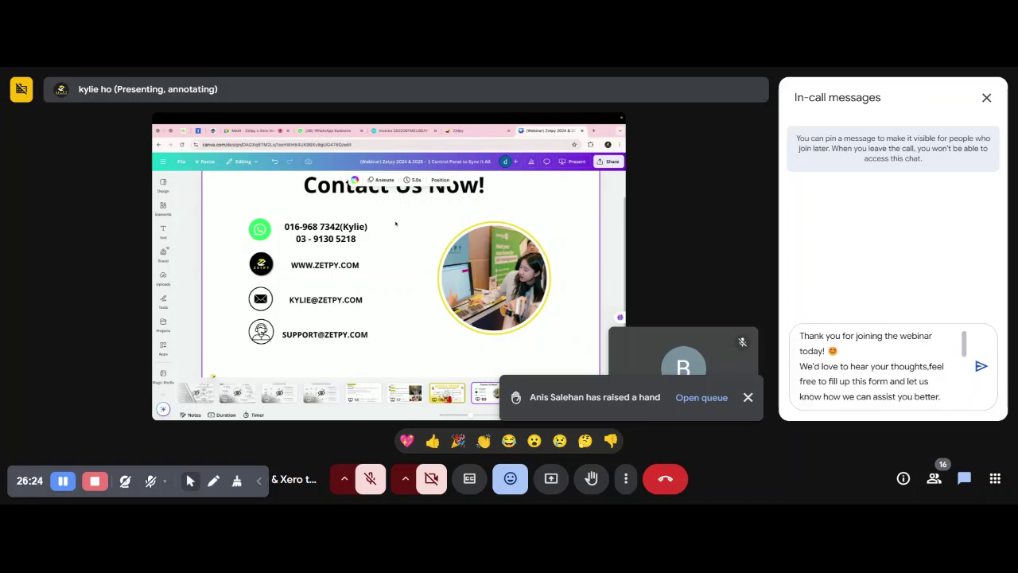
scroll(875, 366, down, 2)
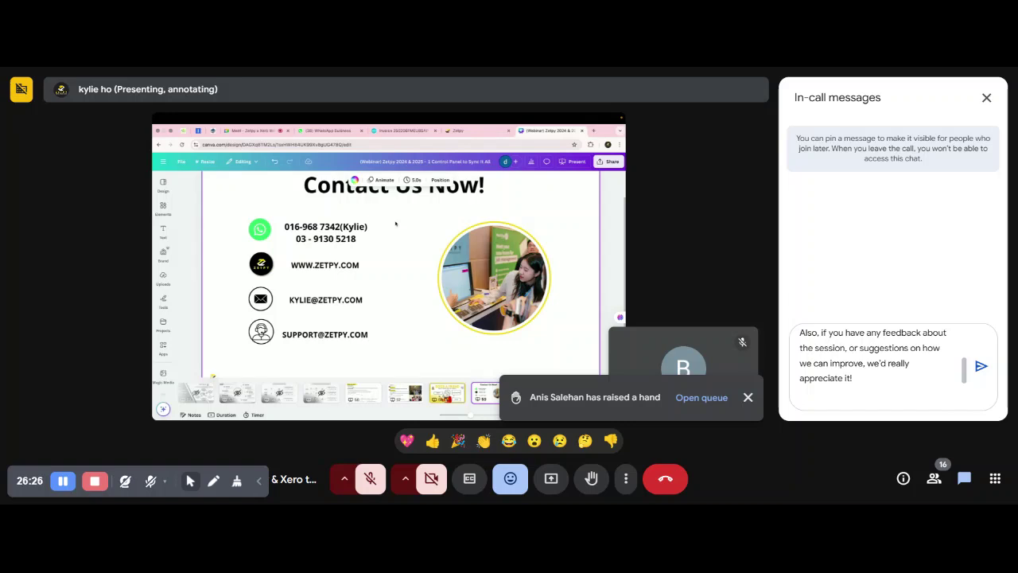
scroll(875, 365, up, 3)
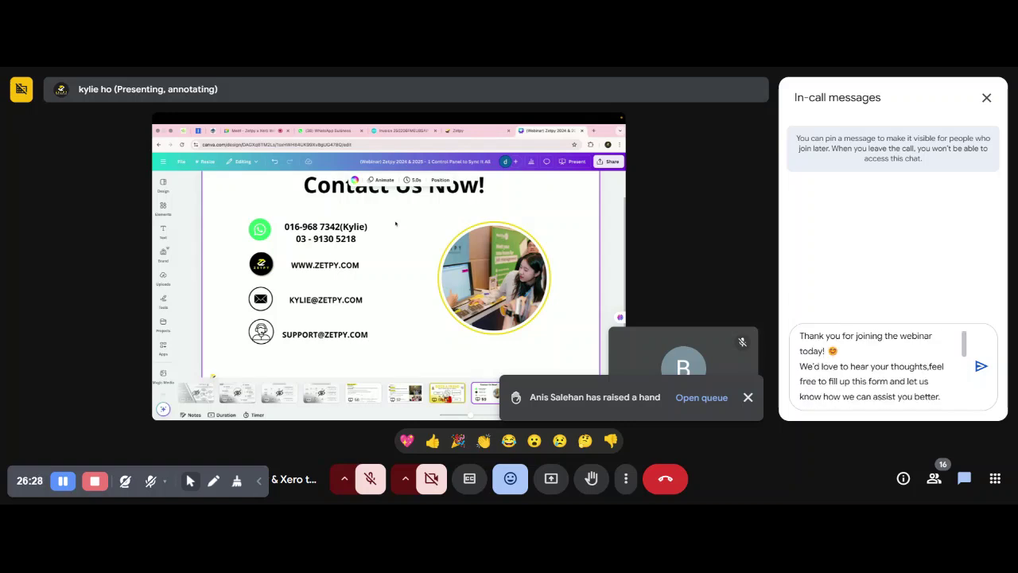
scroll(875, 366, down, 5)
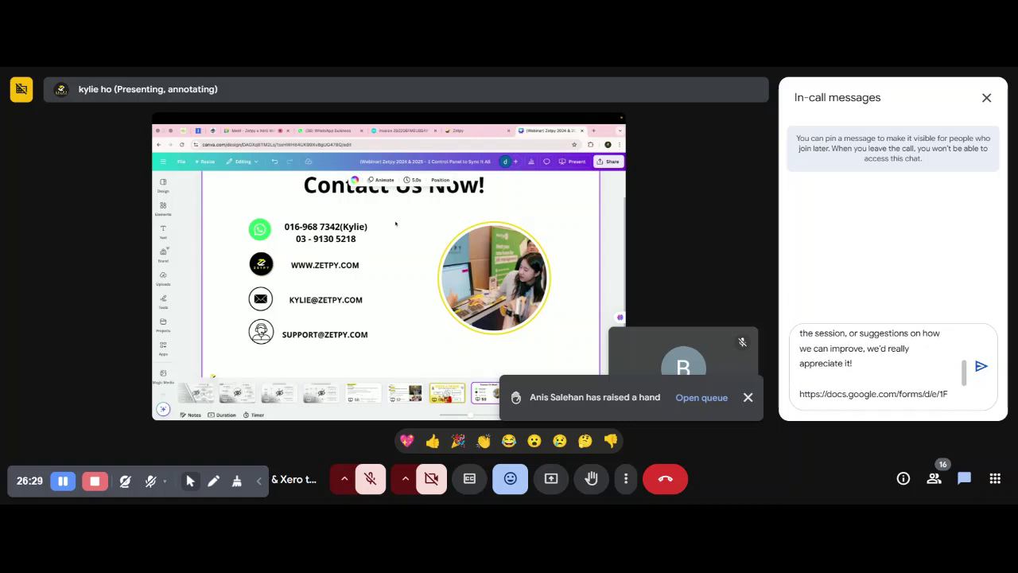
click(982, 368)
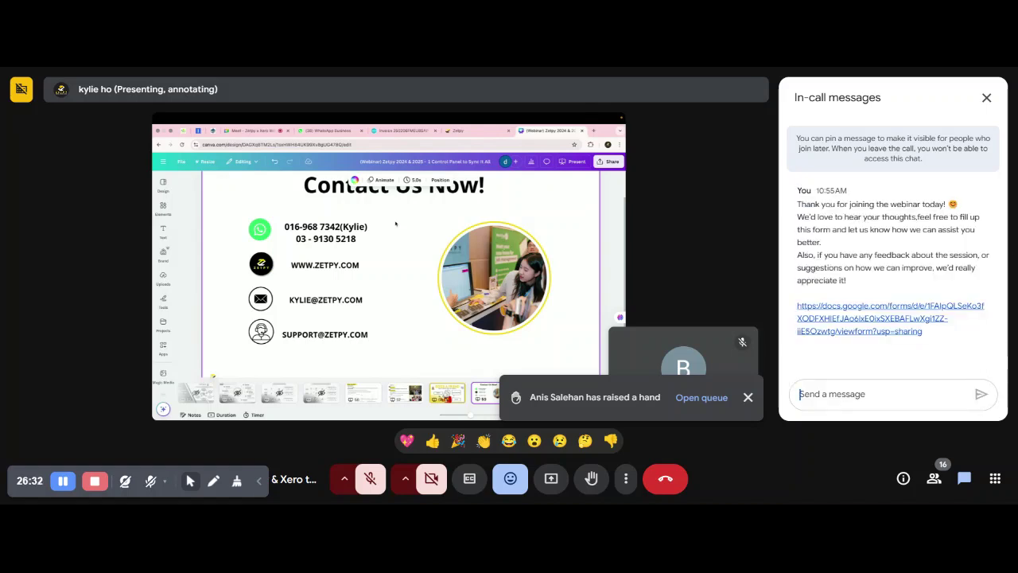